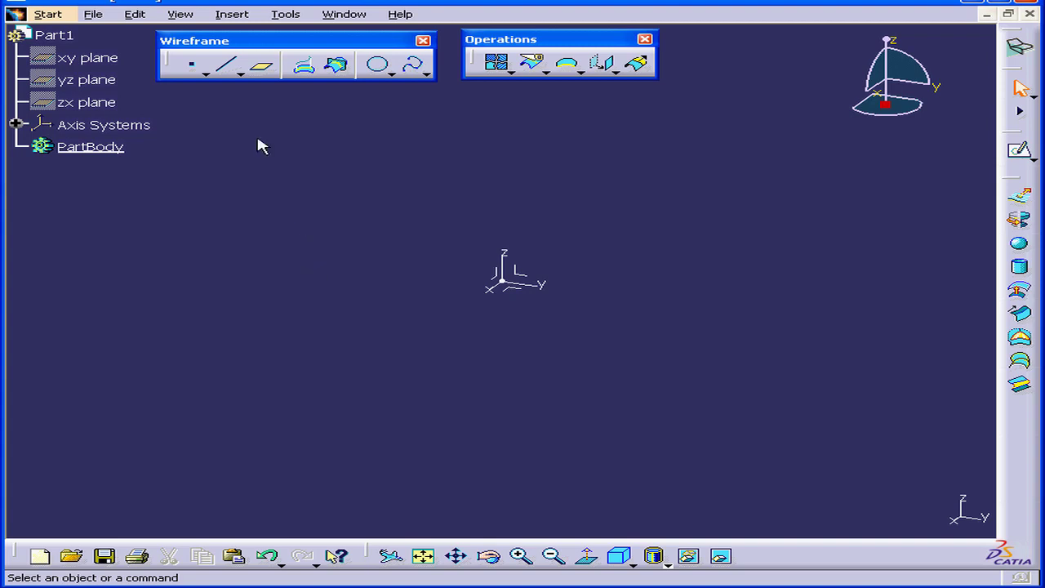
Insert a geometrical set named Set-01 with Part1 as its father.
left_click(238, 18)
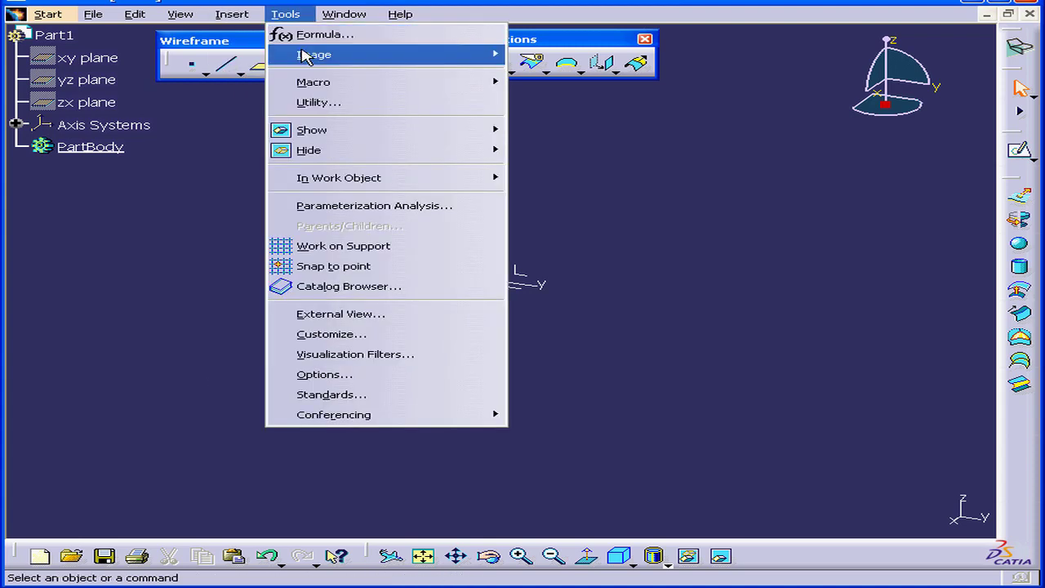
left_click(332, 98)
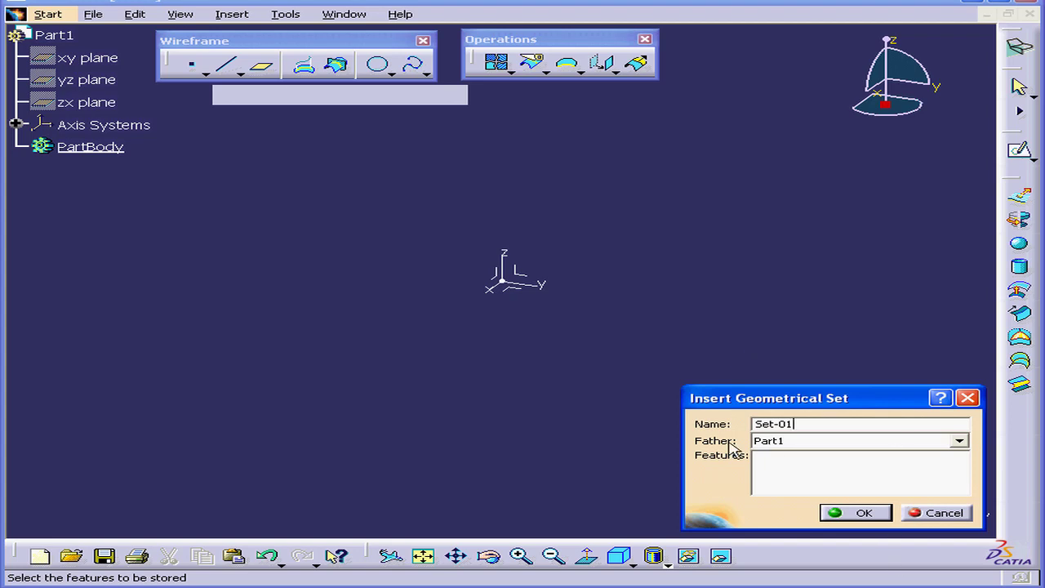
left_click(959, 440)
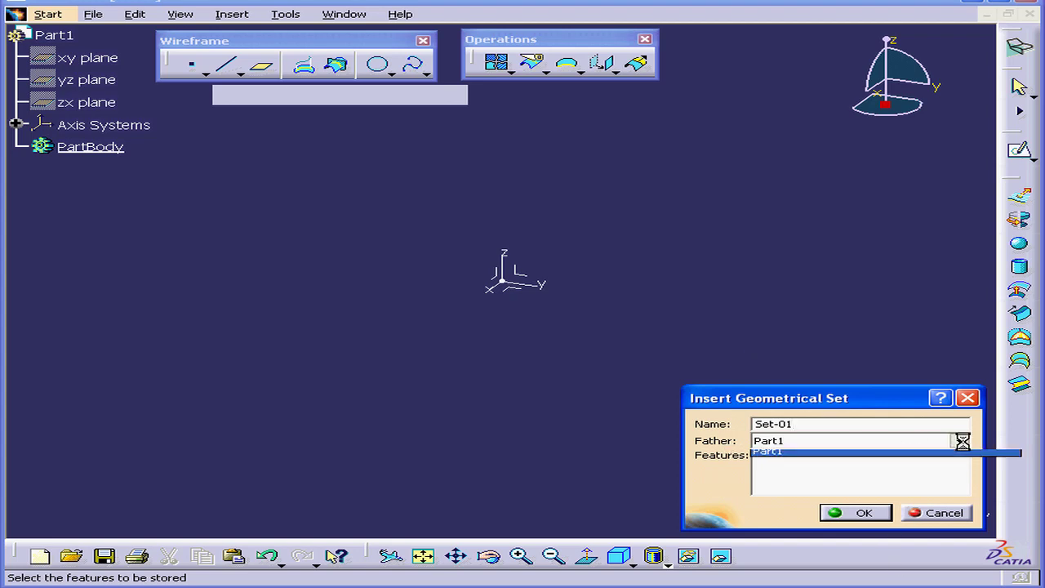
left_click(845, 458)
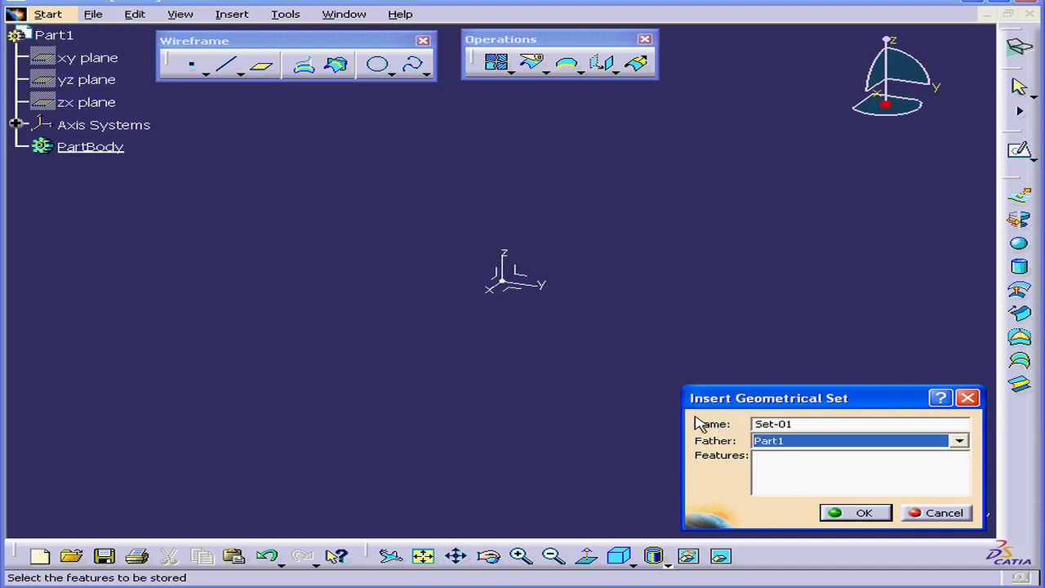
left_click(862, 513)
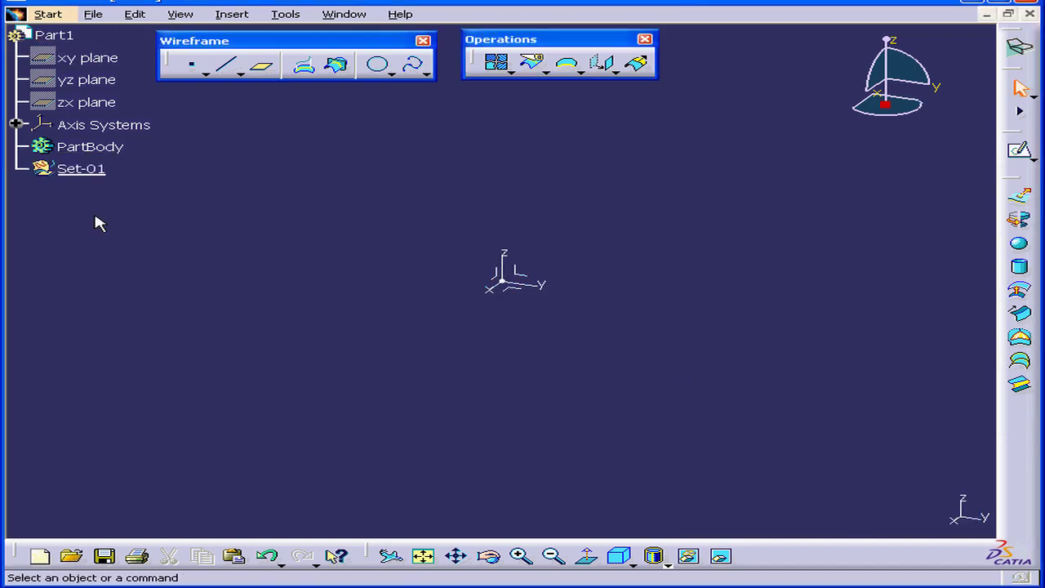
Show the Insert toolbar and add a second geometrical set named Set-02 under Part1.
left_click(186, 15)
mouse_move(208, 34)
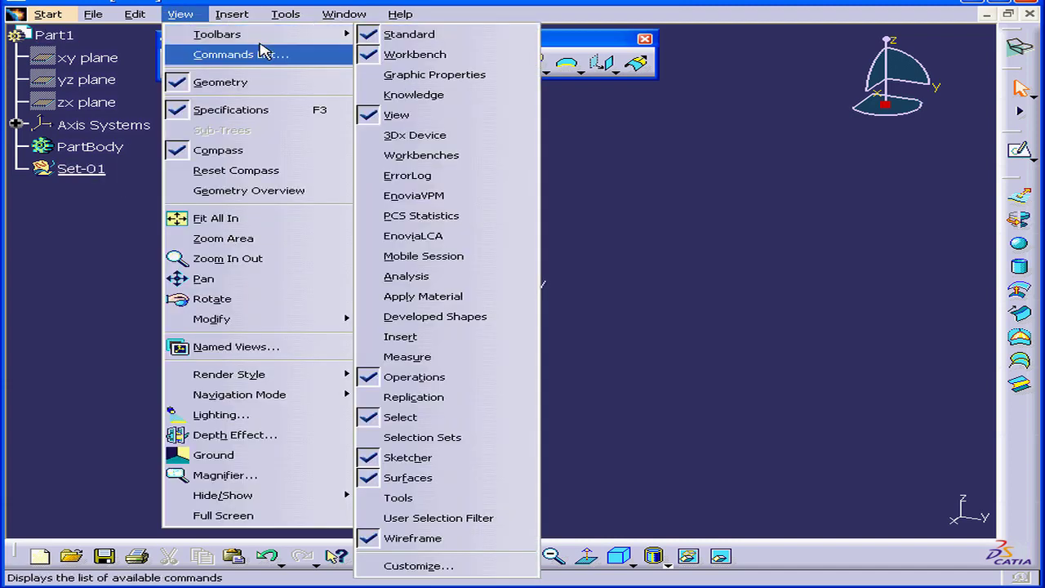
left_click(453, 338)
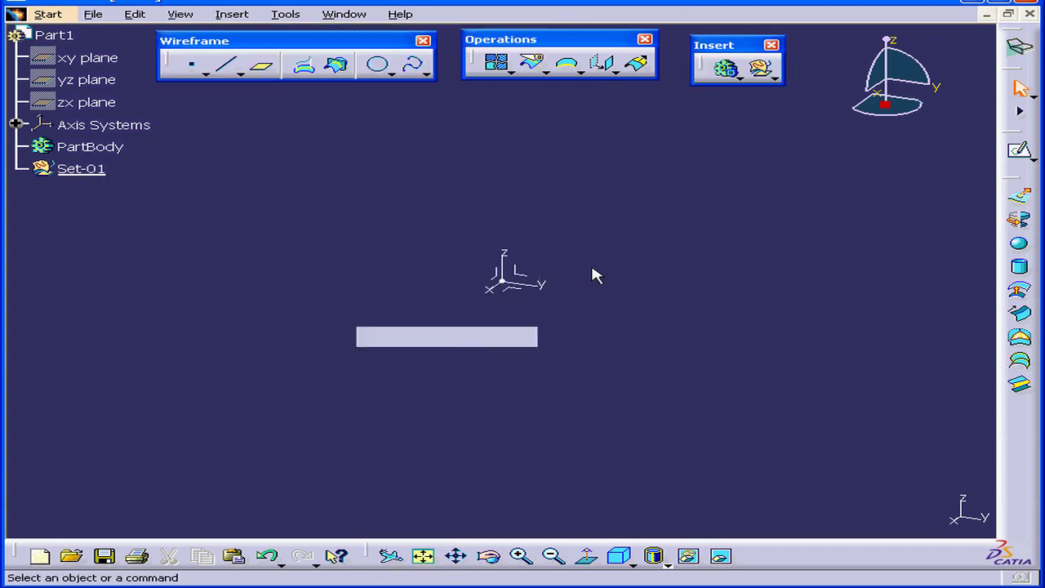
left_click(764, 72)
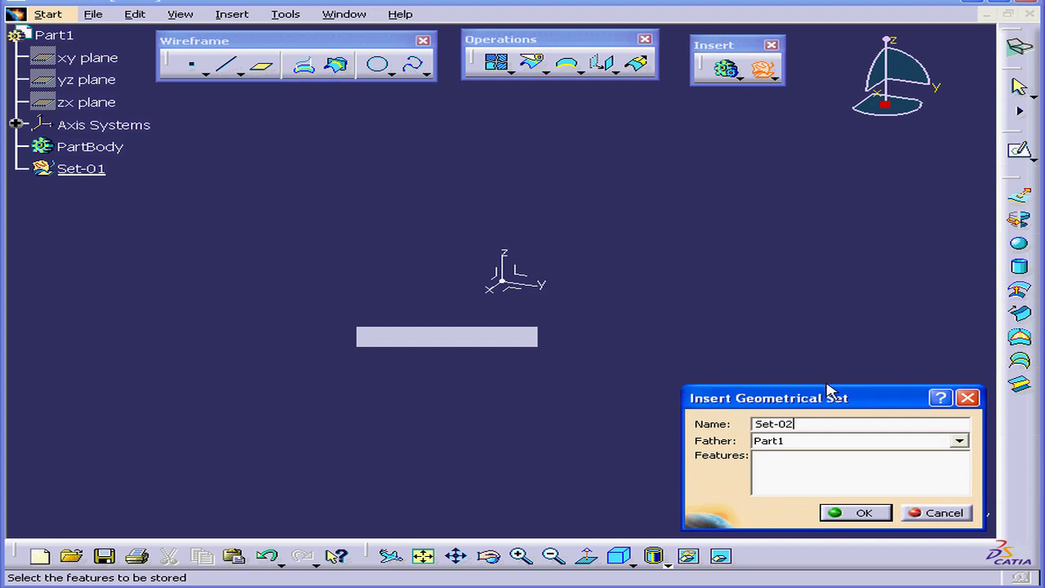
left_click(865, 512)
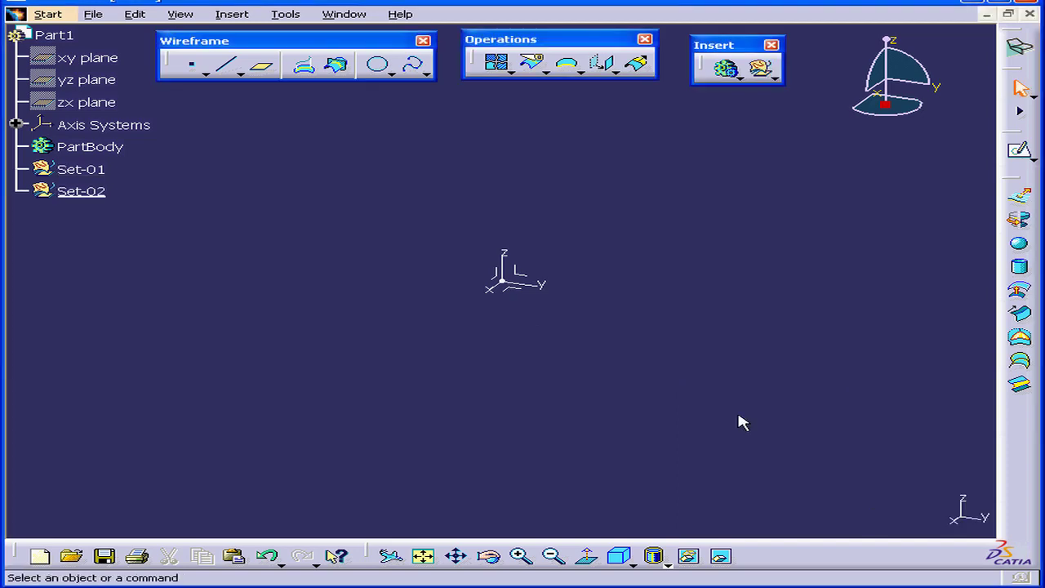
Insert a geometrical set named Sub-Set-01 with Set-01 as its father.
left_click(232, 14)
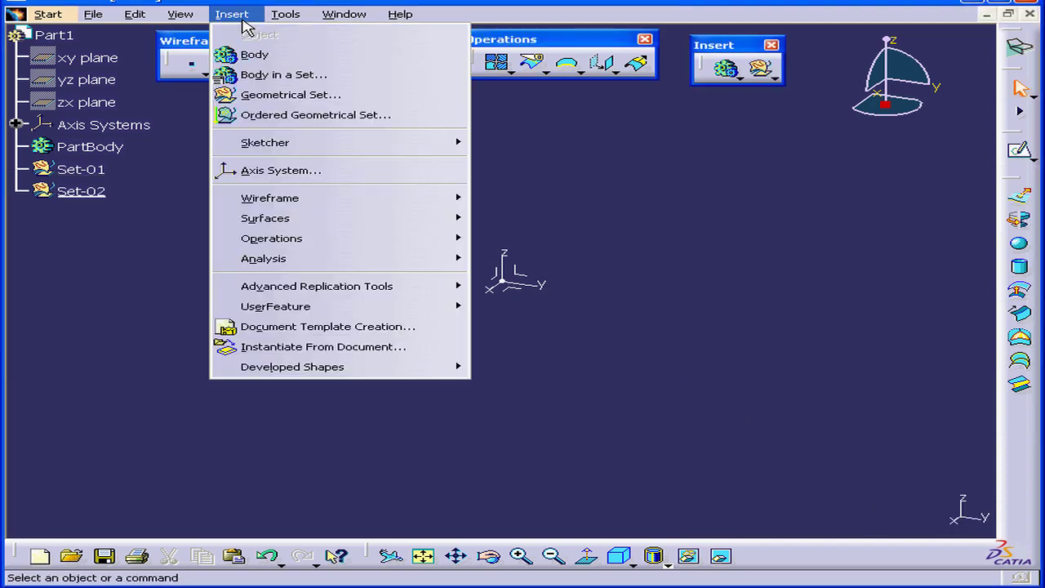
left_click(309, 94)
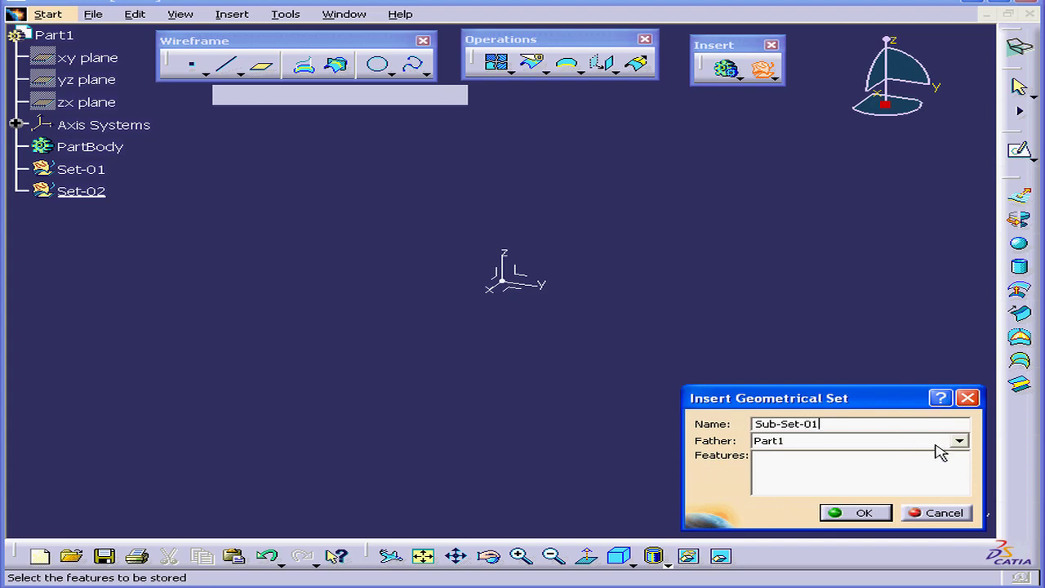
left_click(959, 441)
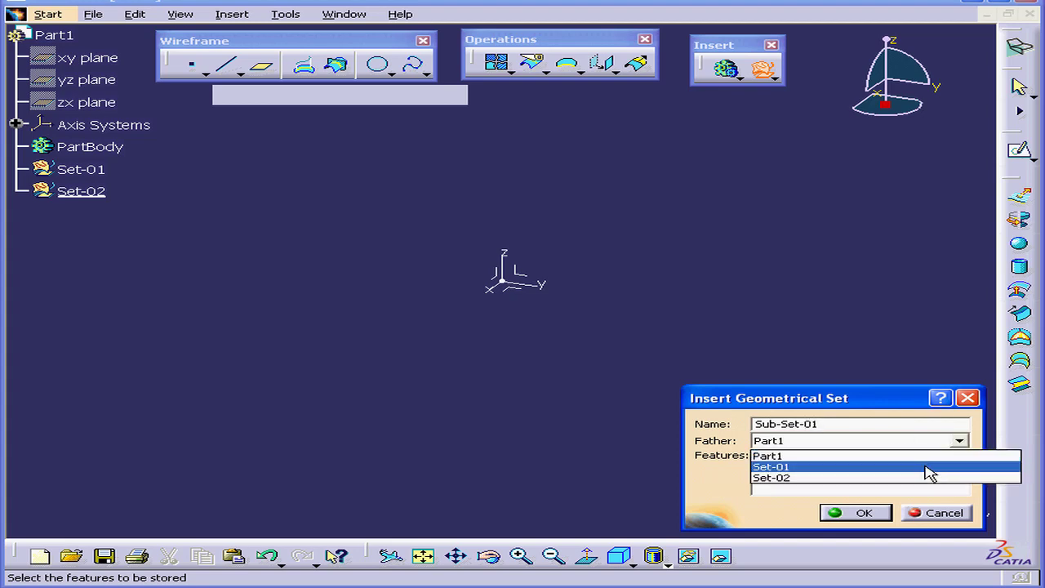
left_click(928, 469)
left_click(865, 512)
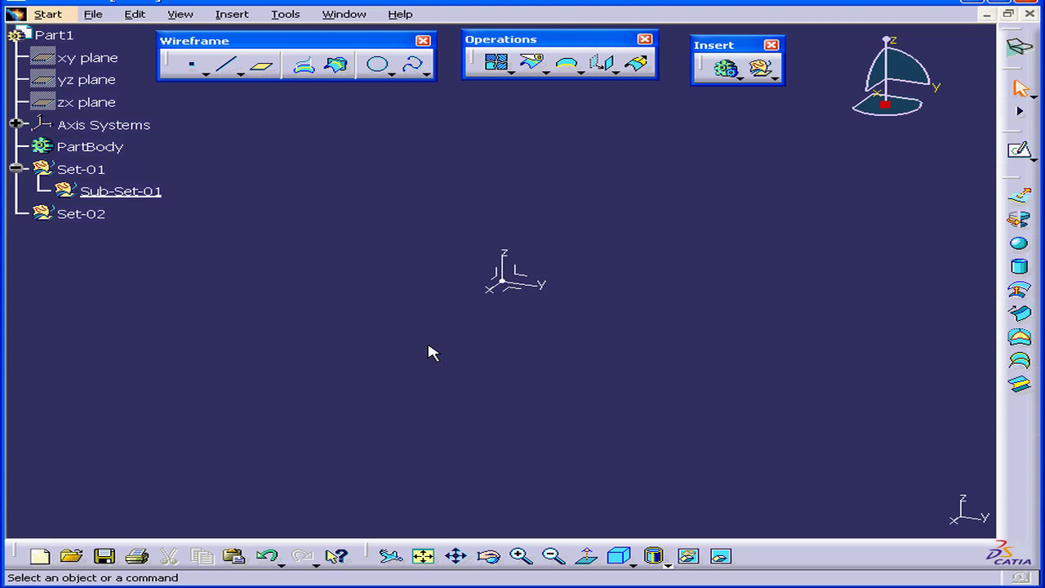
Sketch a circle on the YZ plane, on the positive Y and Z side of the origin, inside Sub-Set-01.
left_click(525, 275)
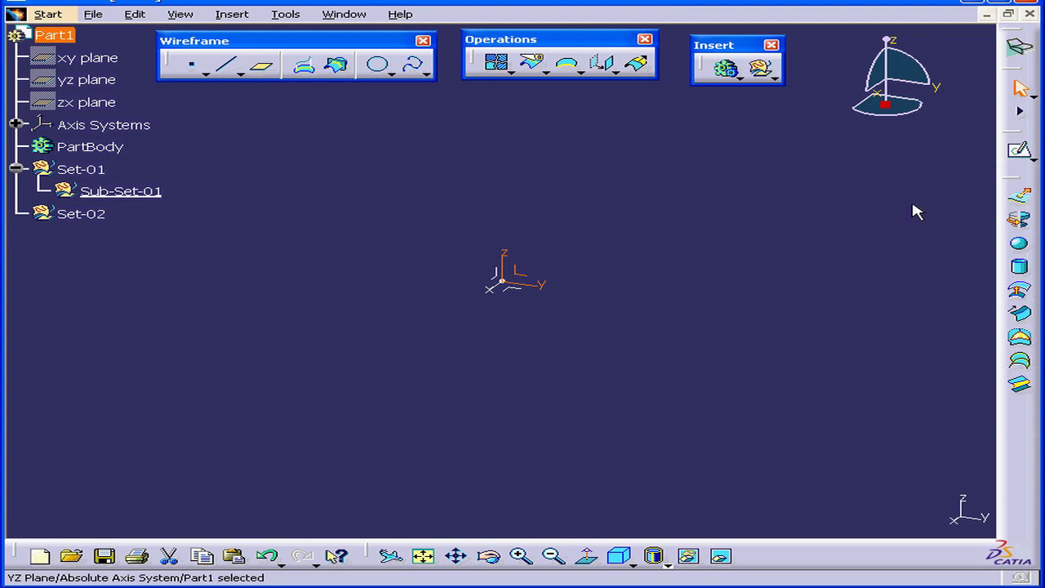
left_click(1018, 150)
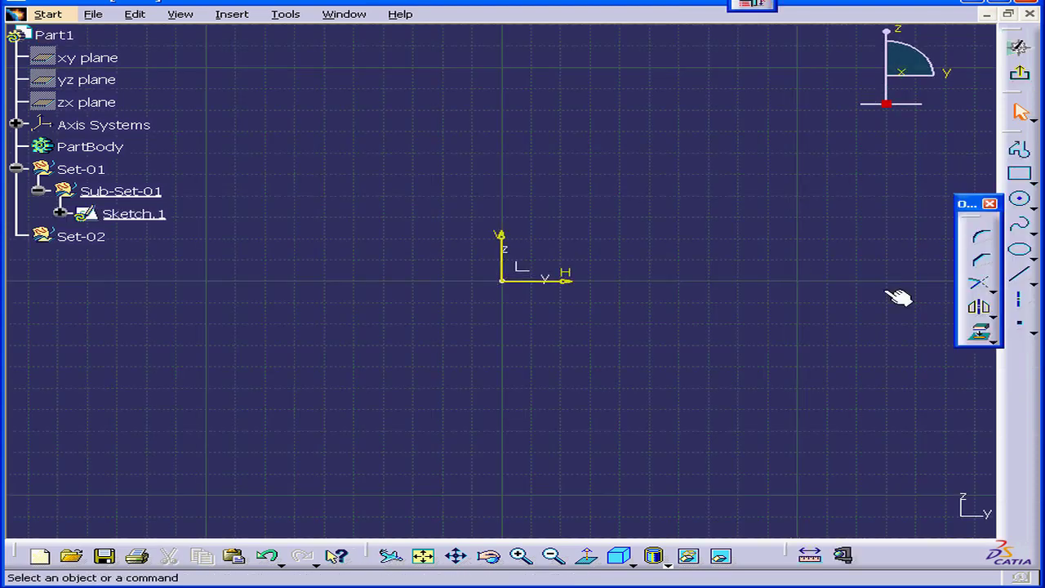
left_click(1019, 199)
left_click(642, 220)
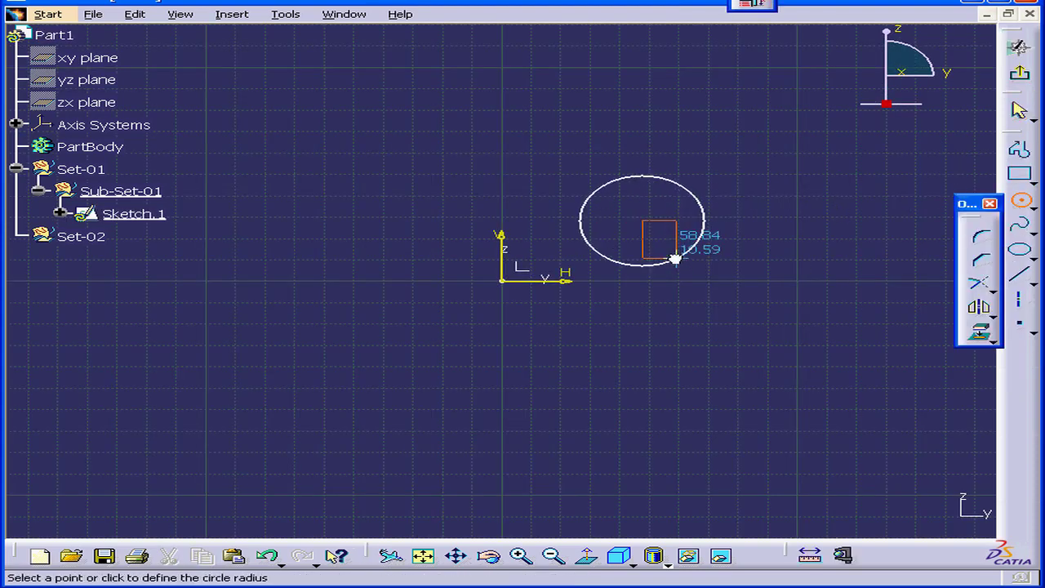
left_click(669, 253)
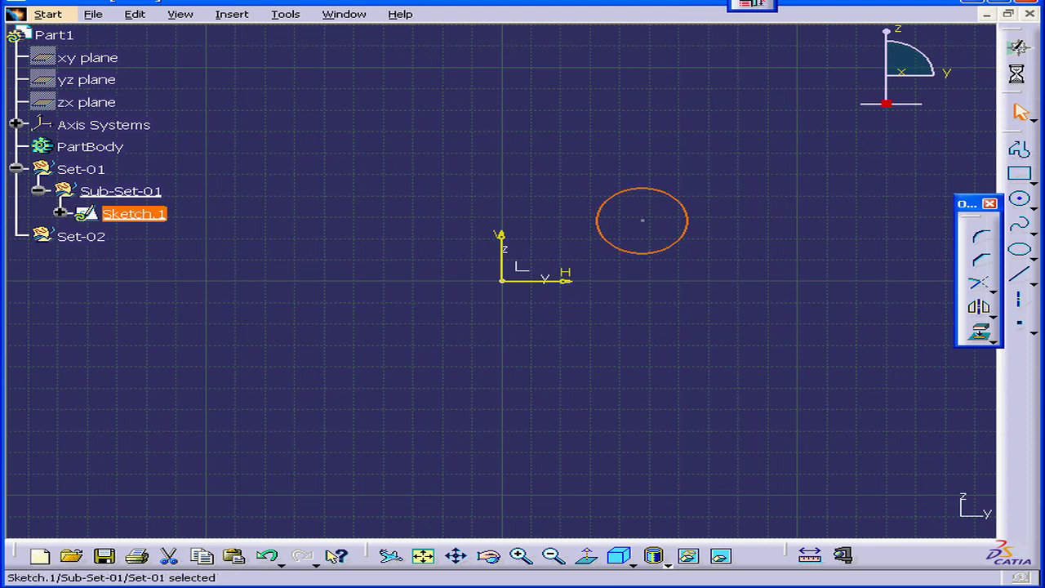
left_click(1018, 73)
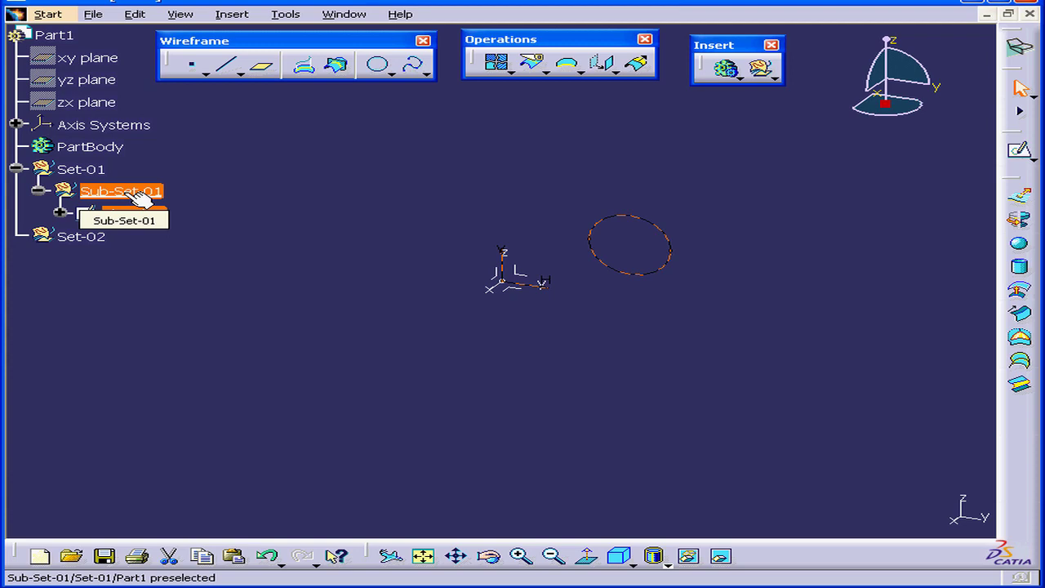
Make Set-01 the work object and create a point-point line from the origin to a new point at X 48 mm.
right_click(82, 172)
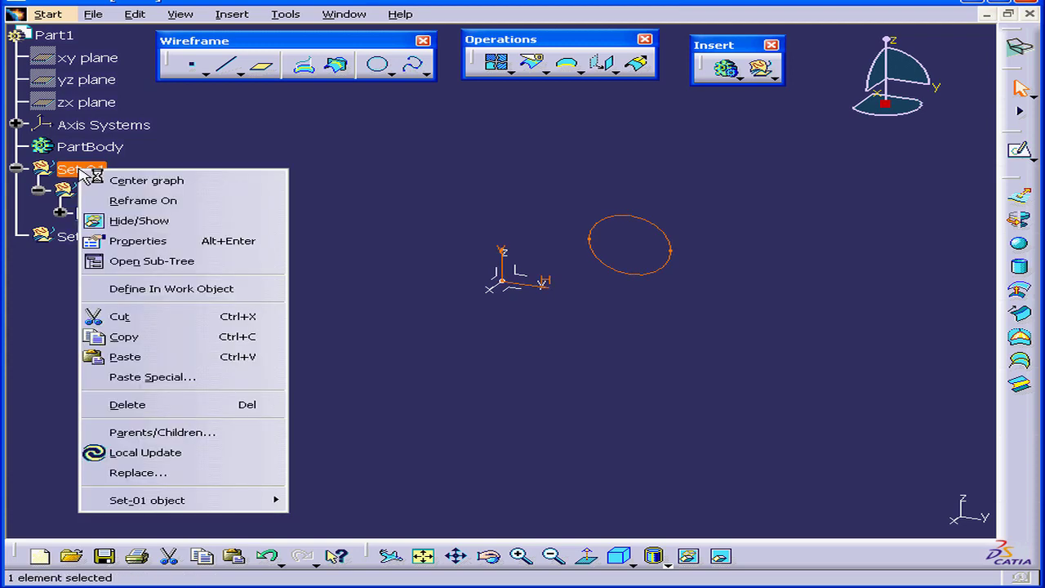
left_click(221, 293)
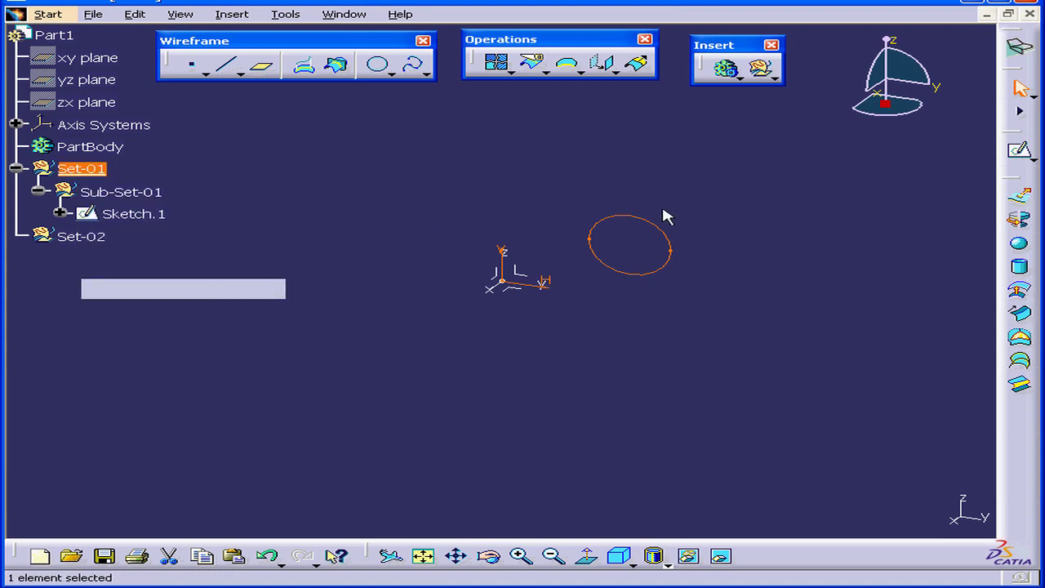
left_click(228, 64)
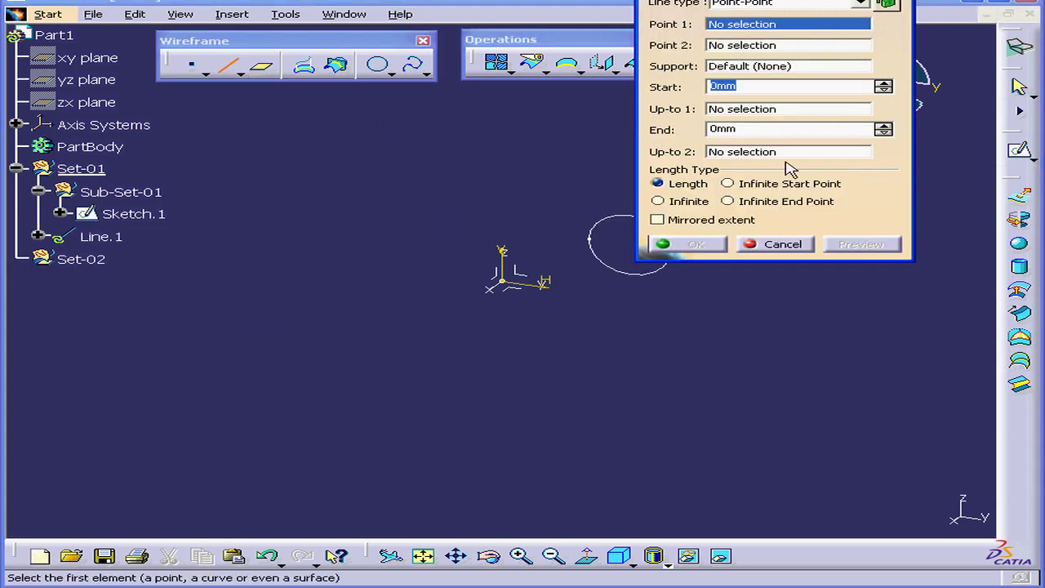
left_click(514, 285)
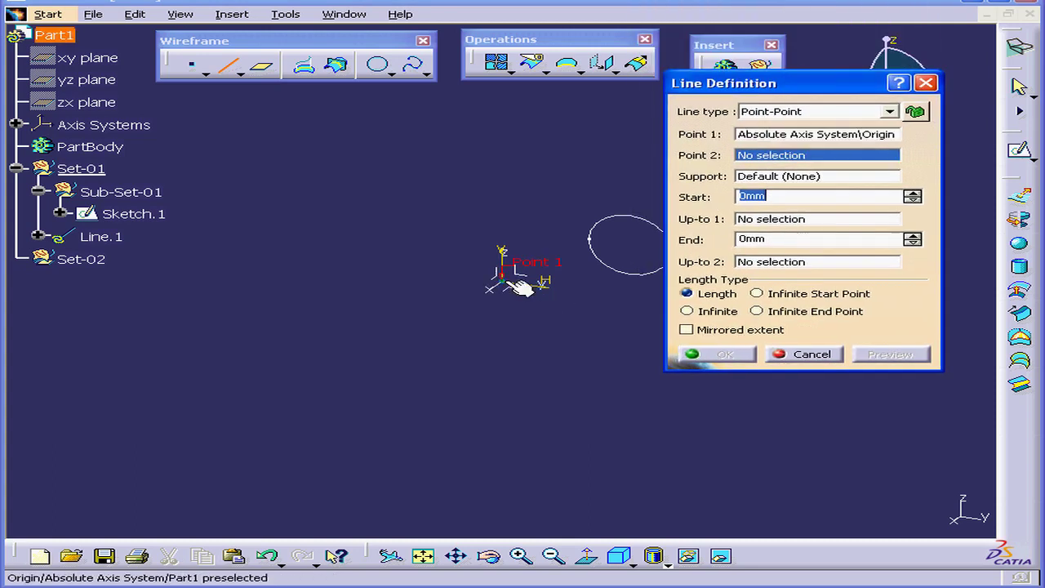
right_click(776, 158)
left_click(812, 161)
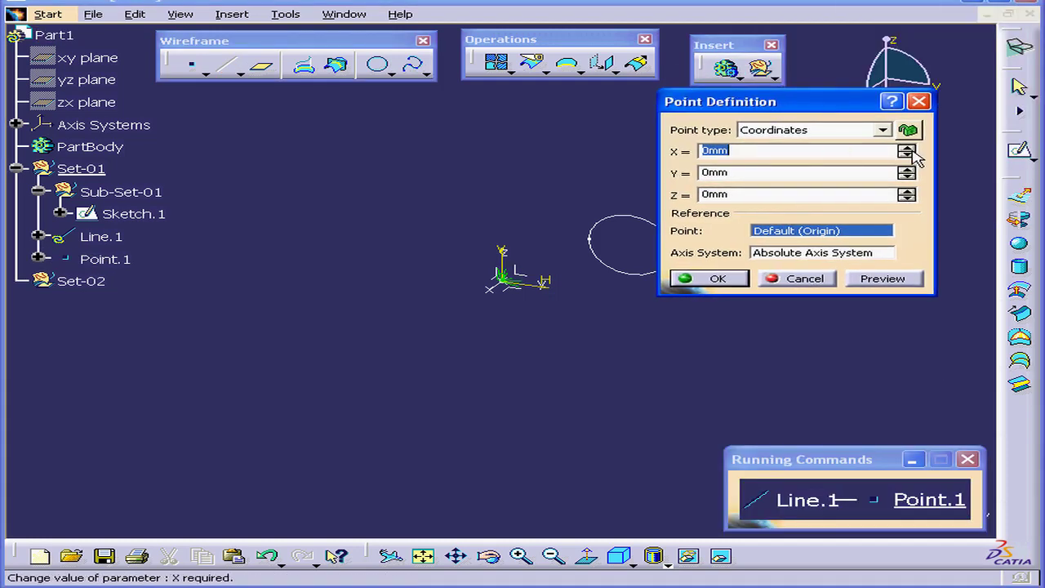
left_click_drag(906, 150, 906, 150)
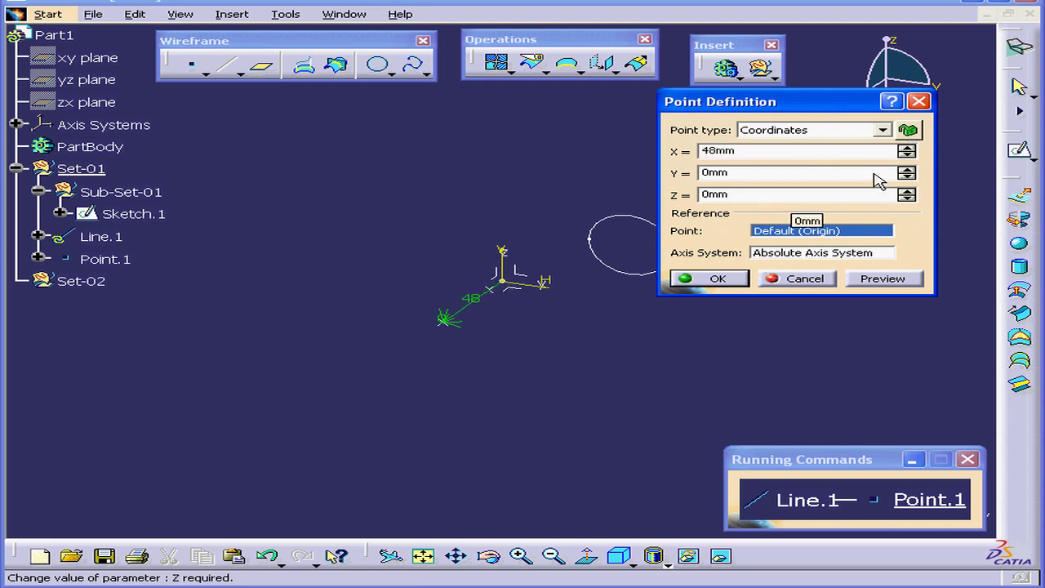
left_click(709, 279)
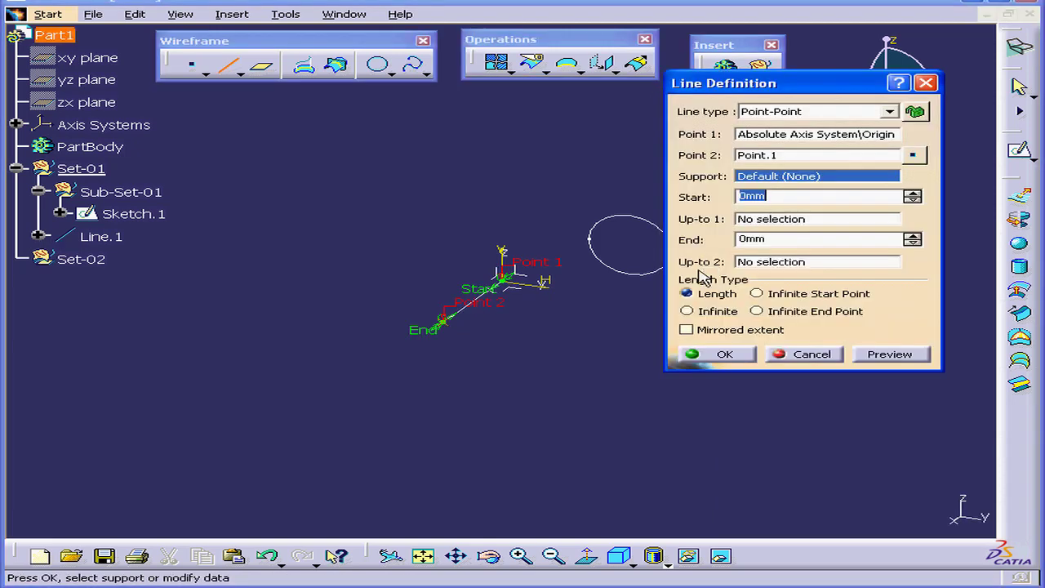
left_click(739, 356)
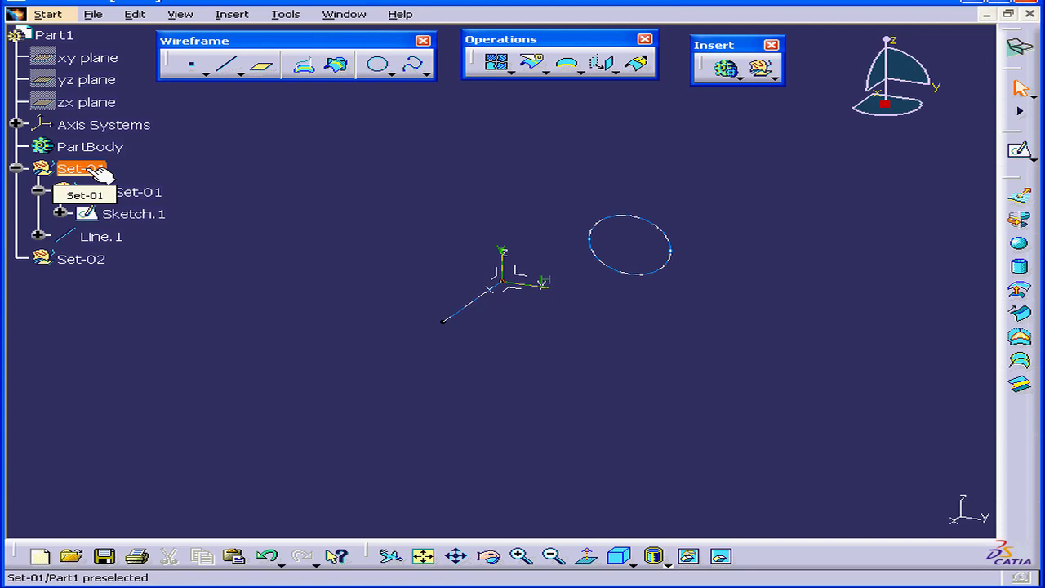
Make Set-02 the work object and sketch a rectangle on the ZX plane, on the positive Z and X side of the origin.
right_click(87, 261)
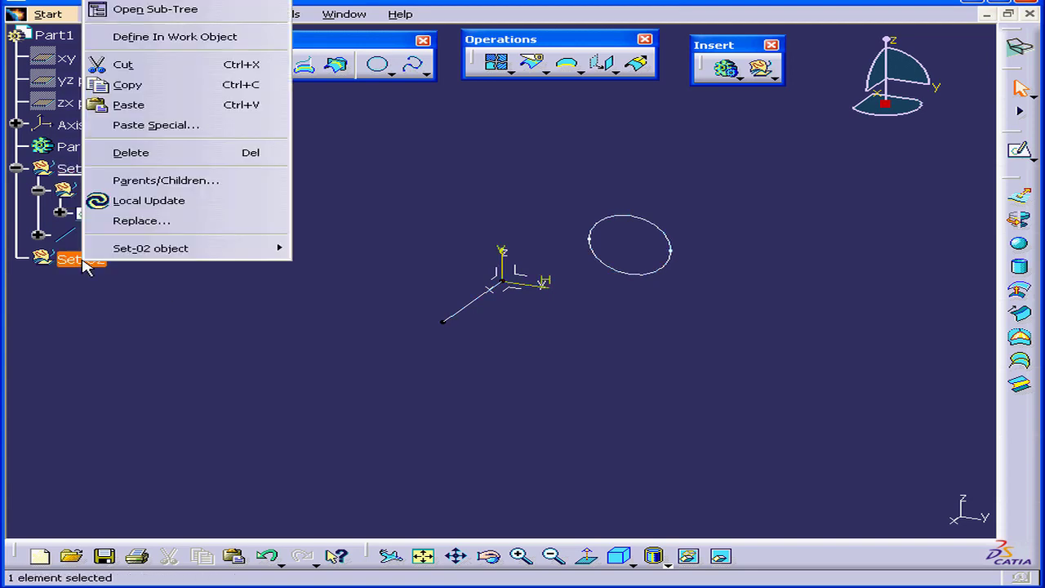
left_click(236, 38)
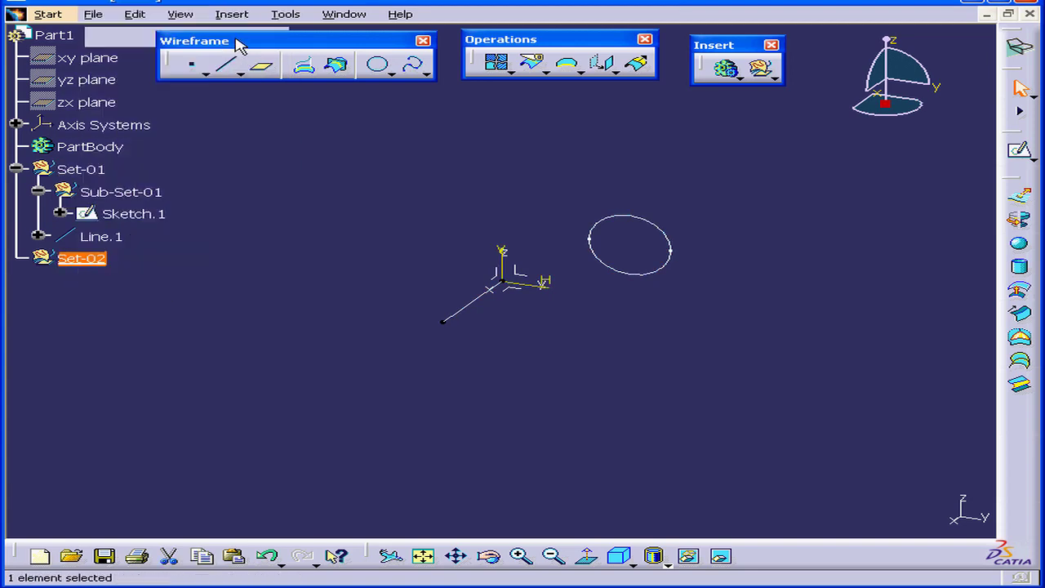
left_click(508, 284)
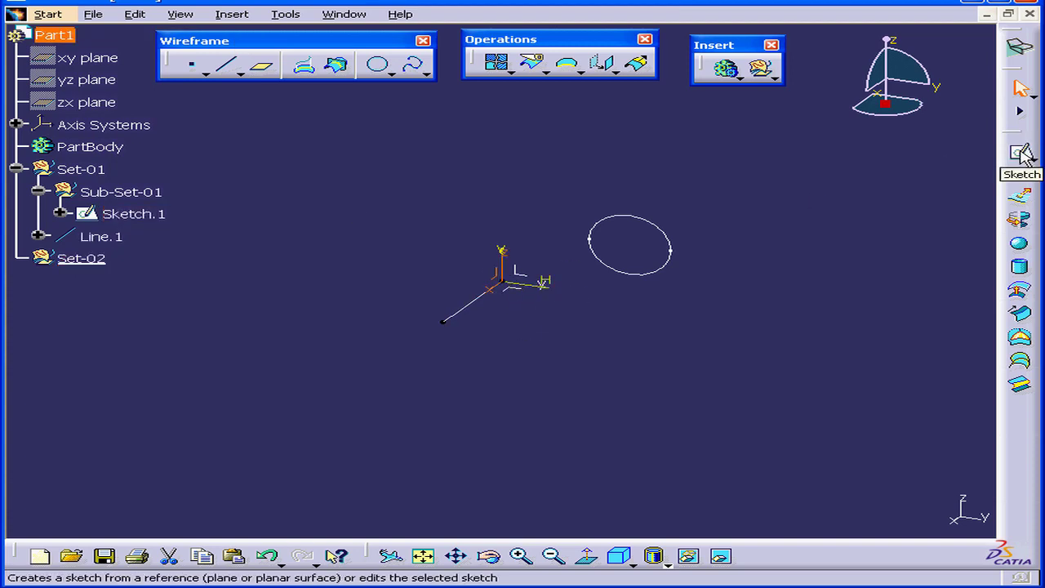
left_click(1020, 153)
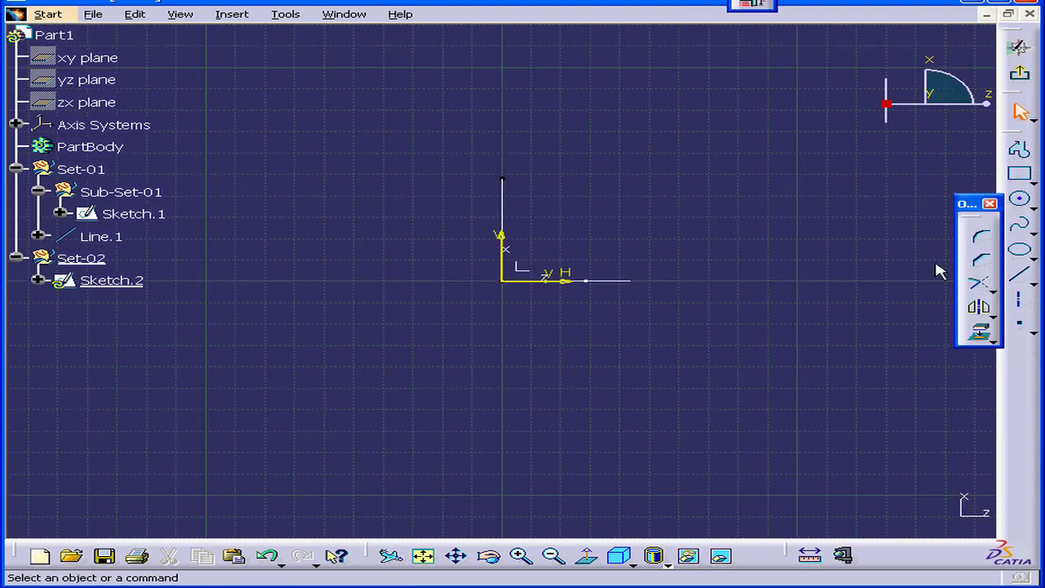
left_click(1019, 173)
left_click(564, 162)
left_click(664, 233)
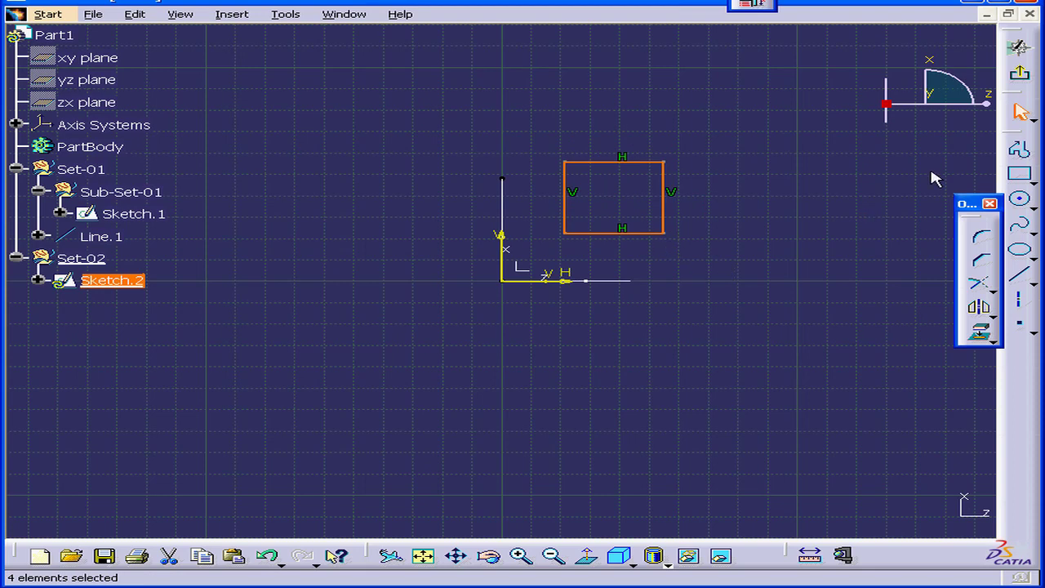
left_click(1019, 47)
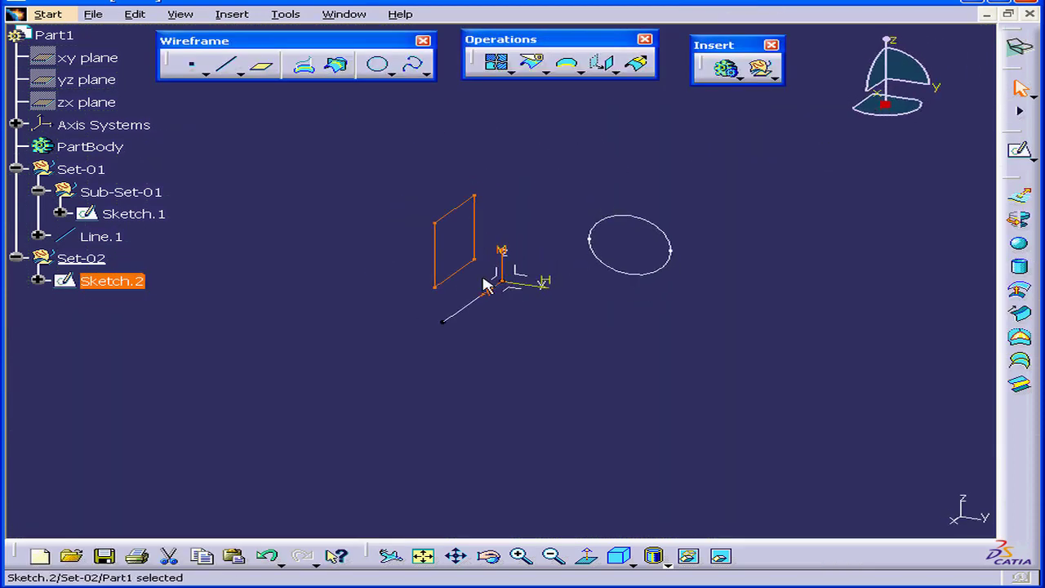
Create an on-curve point on the rectangle sketch at a geodesic length of 0 mm from its vertex.
left_click(193, 65)
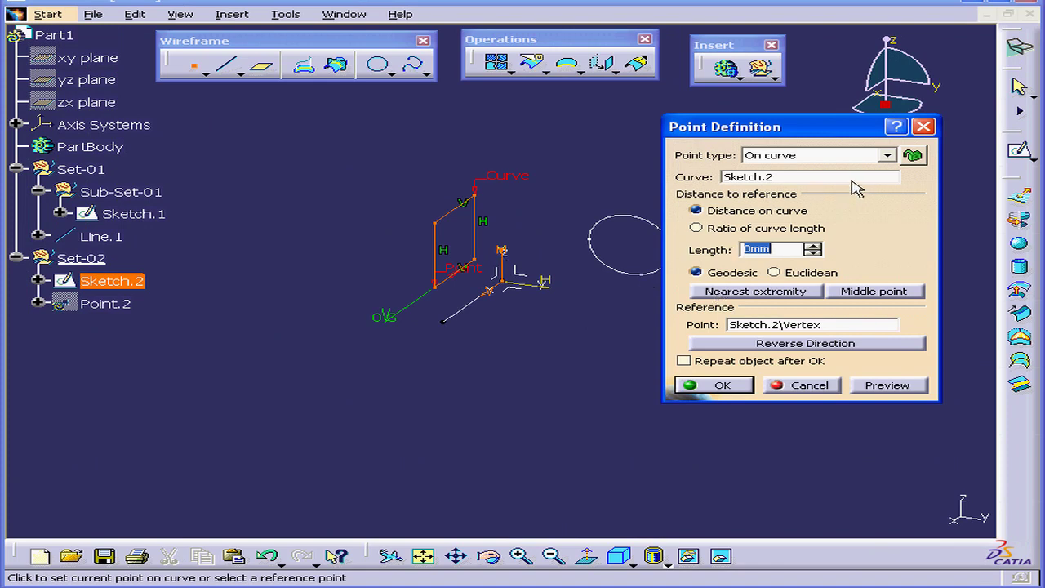
left_click(740, 384)
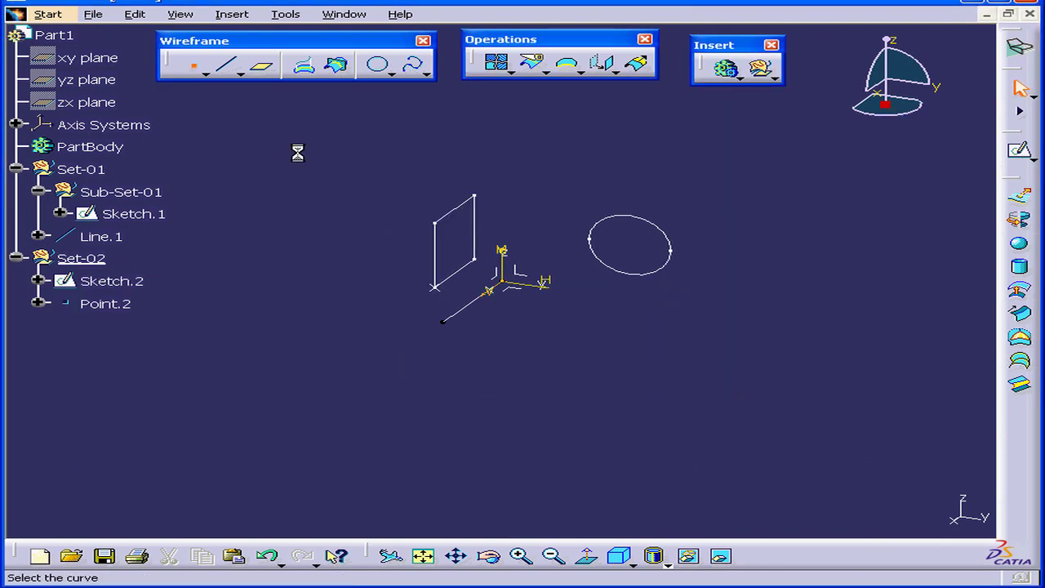
Create a coordinate point in Set-02 at X 48 mm, Y 40 mm, Z 0 mm, measured from the default origin.
left_click(194, 65)
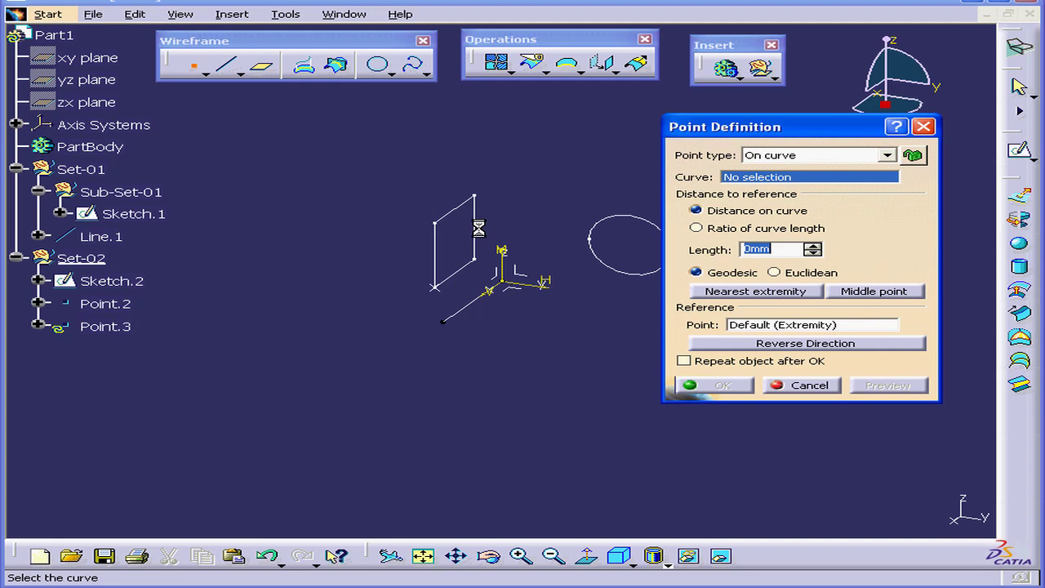
left_click(886, 155)
left_click(854, 171)
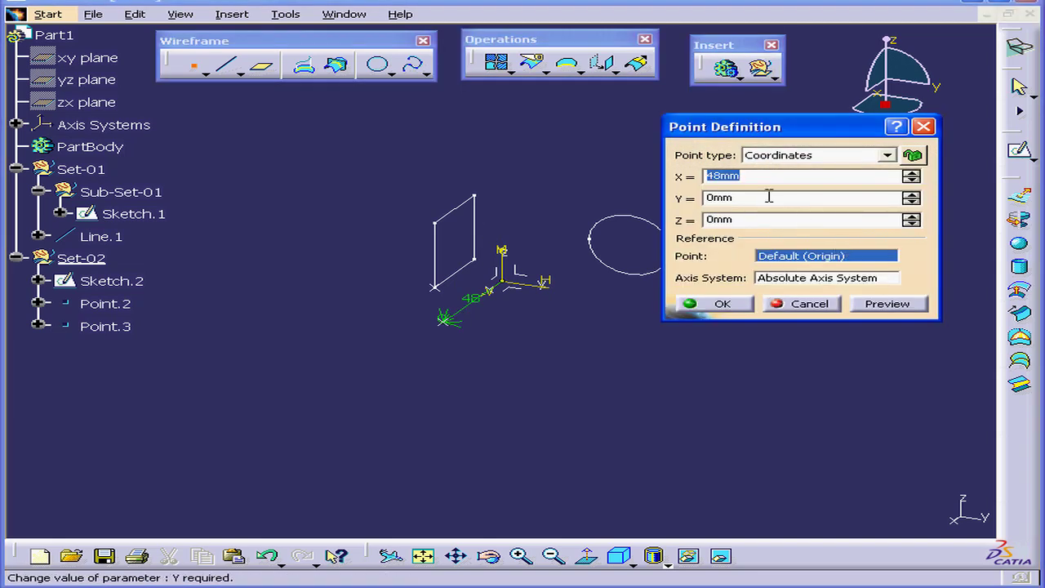
type("48")
key("Tab")
type("4")
key("Tab")
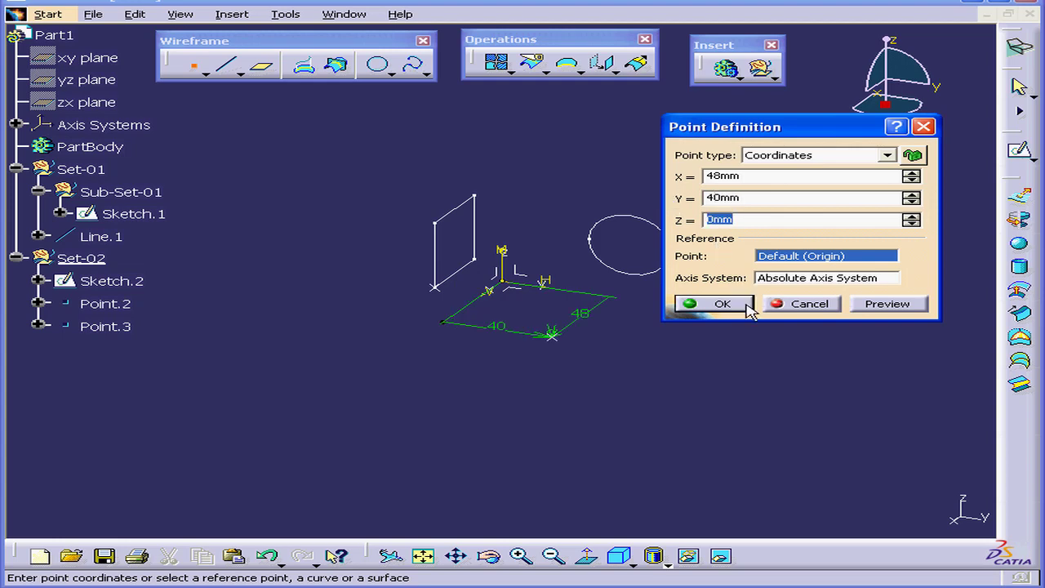
left_click(723, 304)
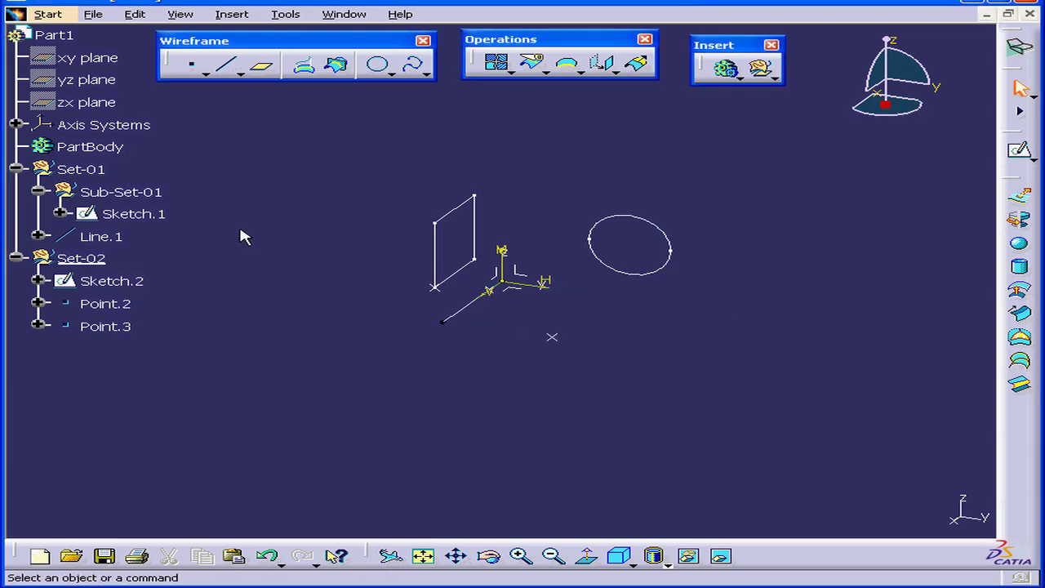
Move Sub-Set-01 with its circle sketch from Set-01 into Set-02 using Change Geometrical Set.
right_click(131, 195)
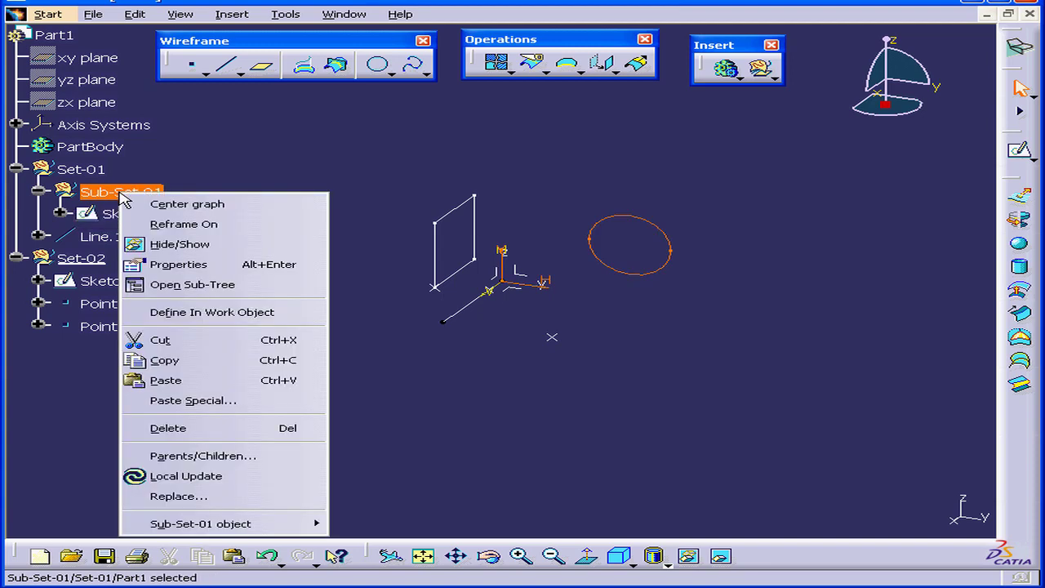
mouse_move(269, 523)
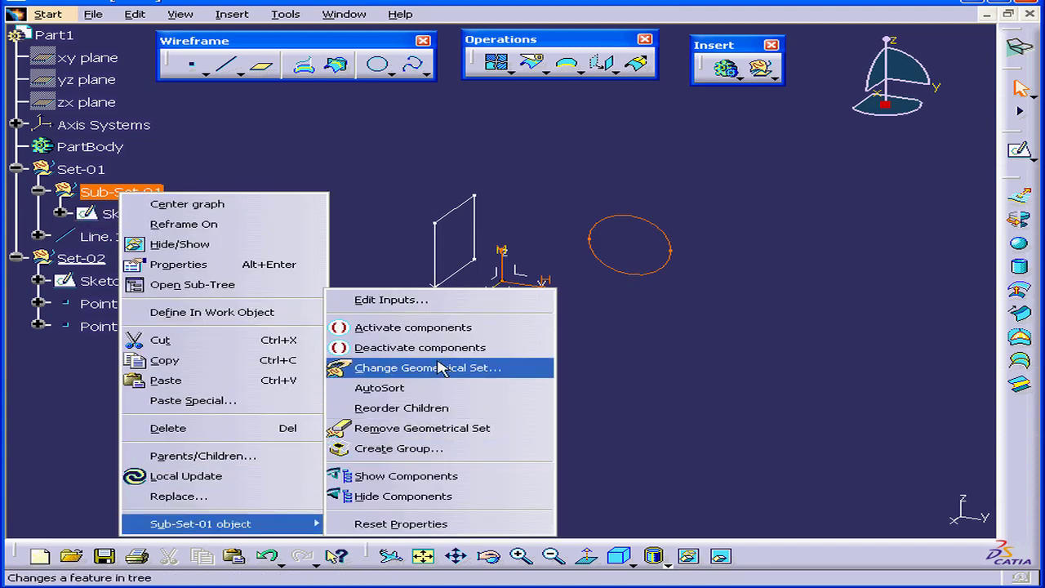
left_click(376, 173)
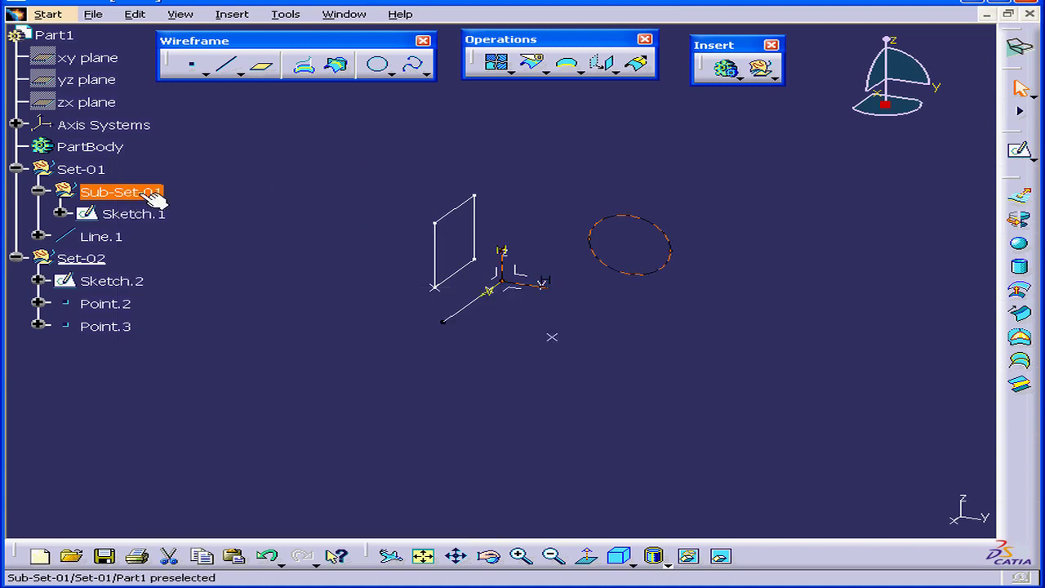
left_click(135, 14)
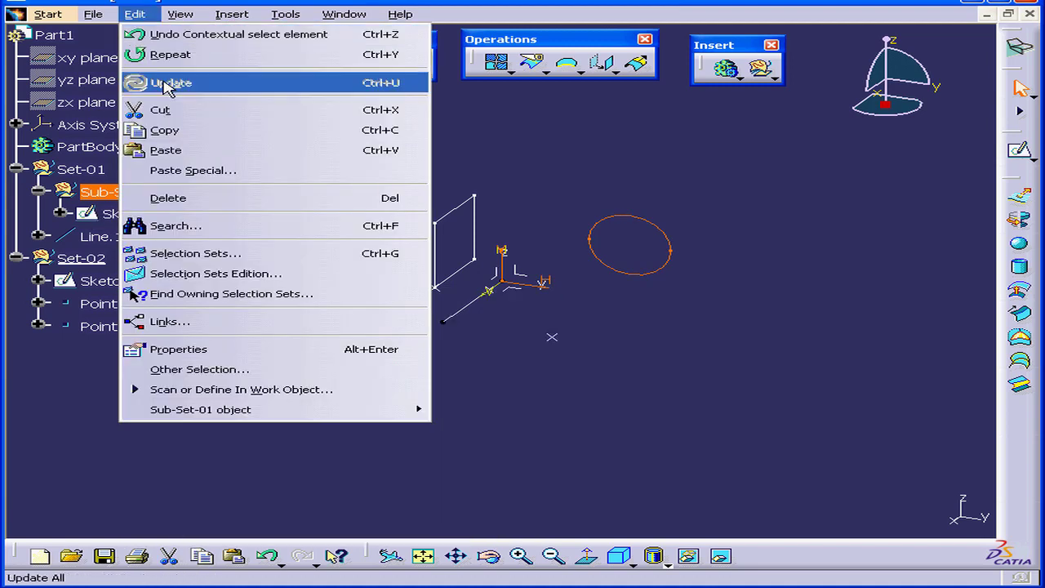
mouse_move(253, 414)
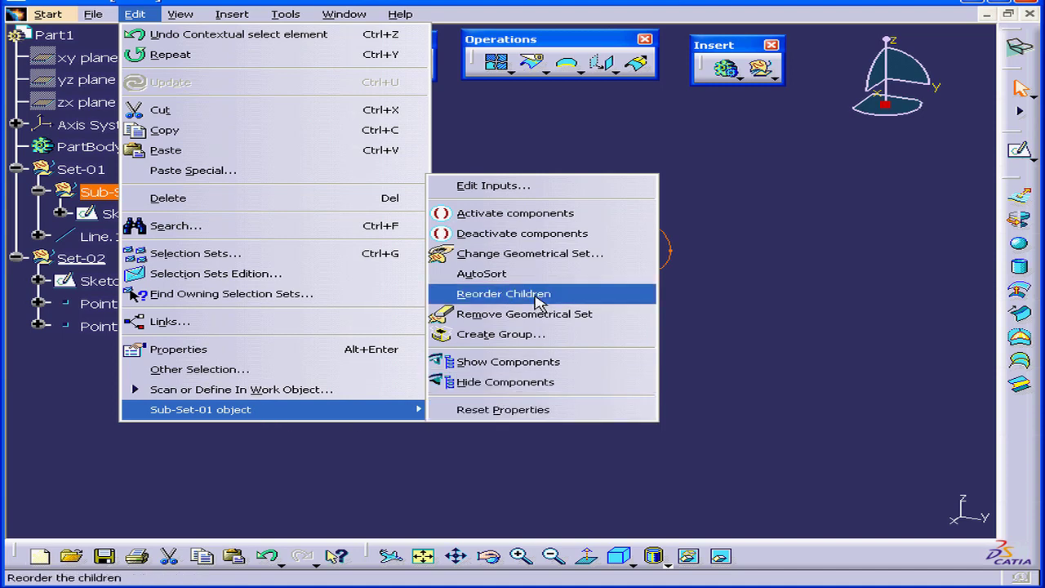
left_click(542, 255)
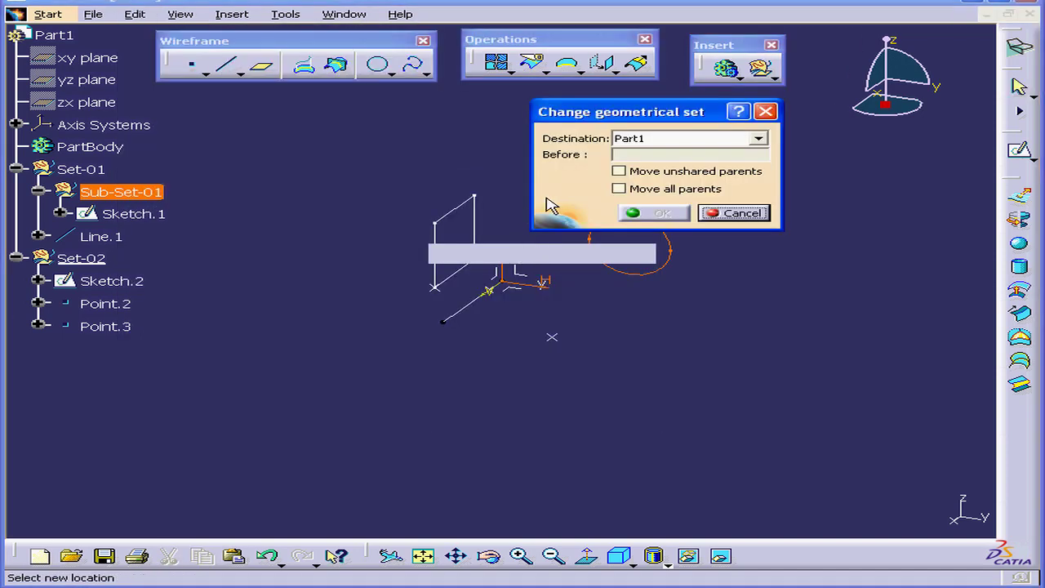
left_click(758, 138)
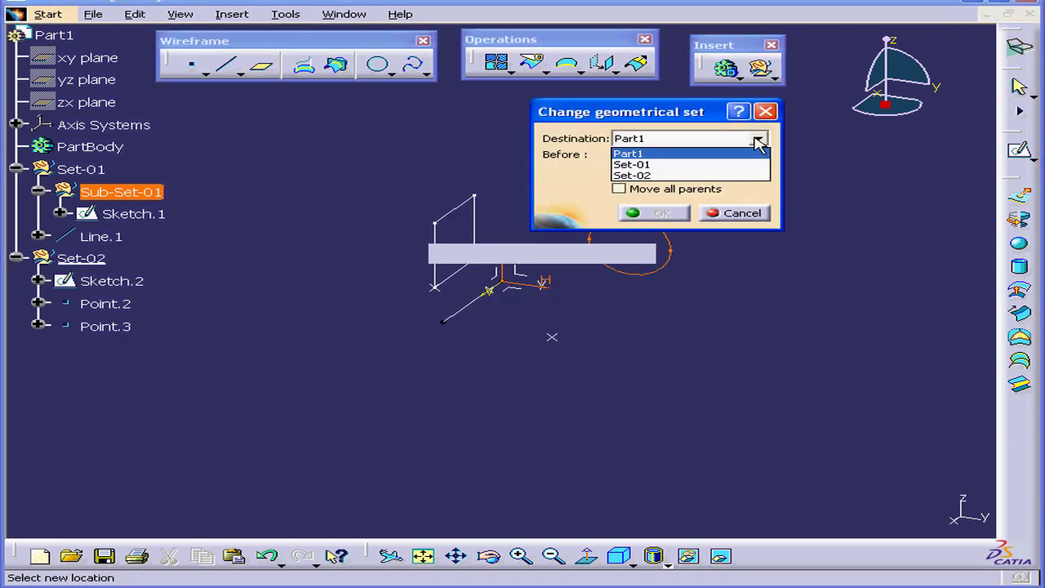
left_click(712, 176)
left_click(674, 214)
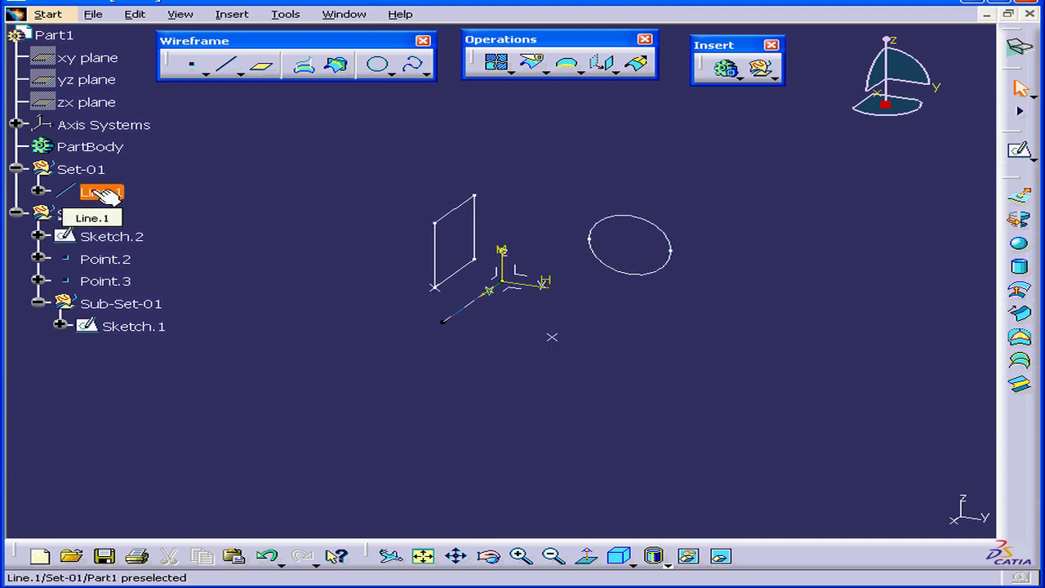
Change the geometrical set of Line.1 from Set-01 to Set-02.
right_click(105, 194)
mouse_move(220, 525)
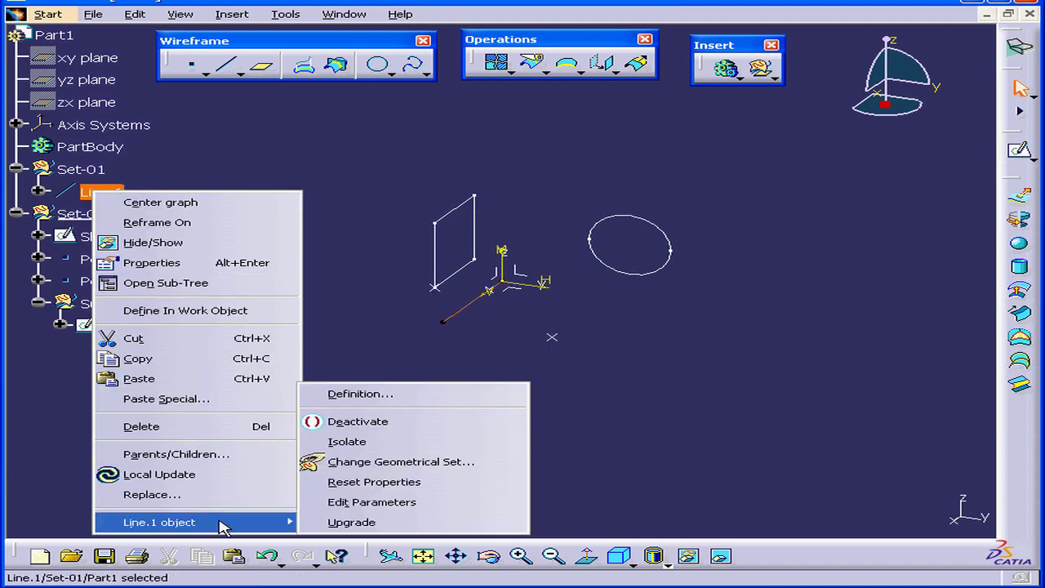
left_click(437, 462)
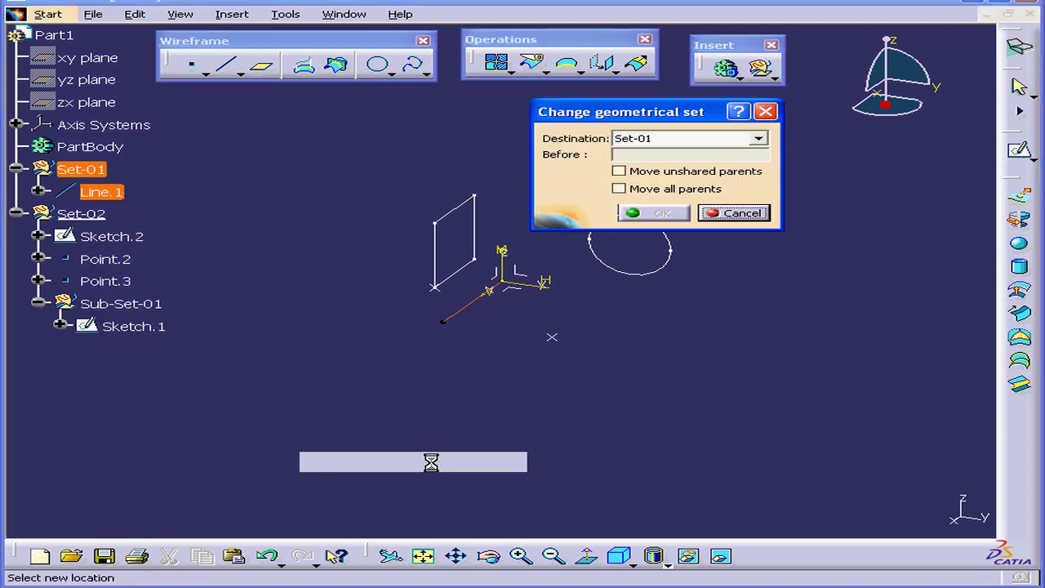
left_click(759, 140)
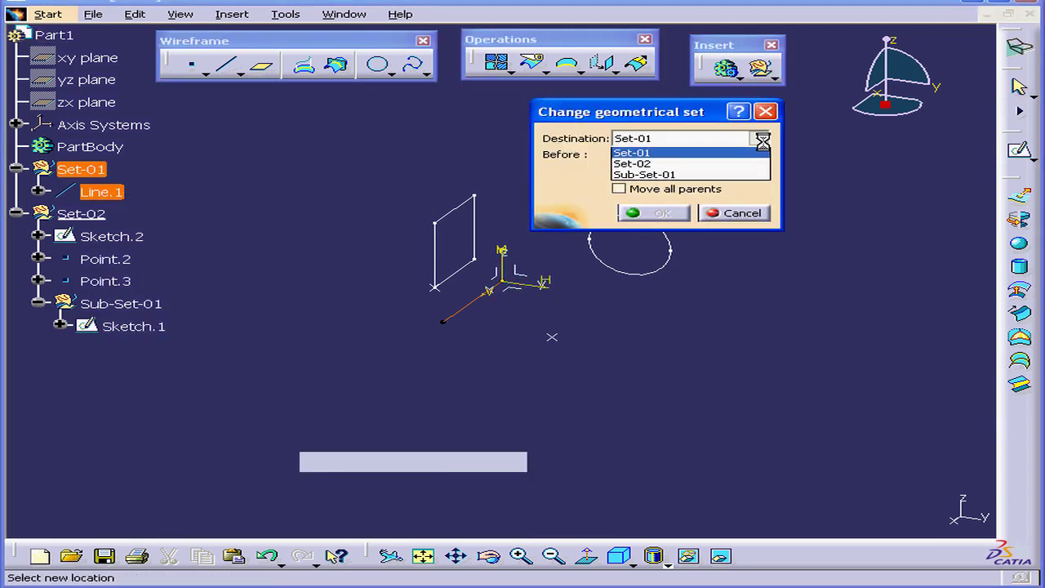
left_click(702, 164)
left_click(664, 212)
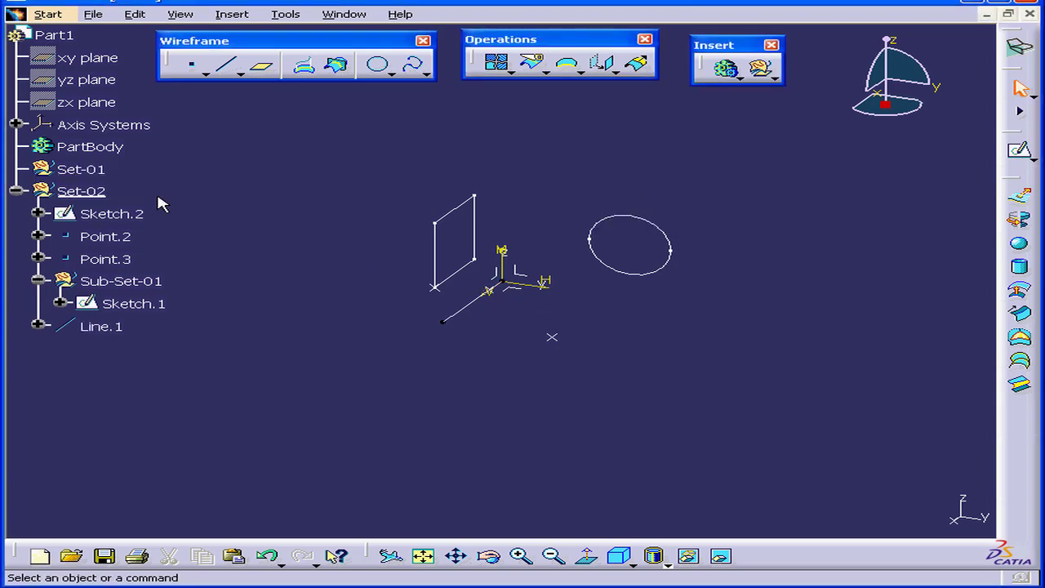
Reorganise the contents of Set-02 with AutoSort.
left_click(81, 191)
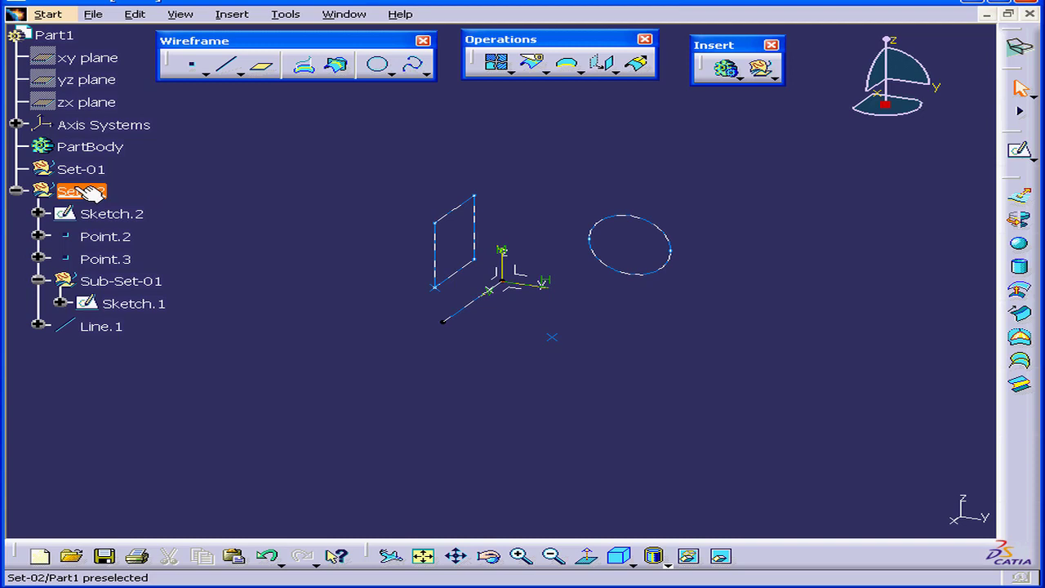
right_click(91, 191)
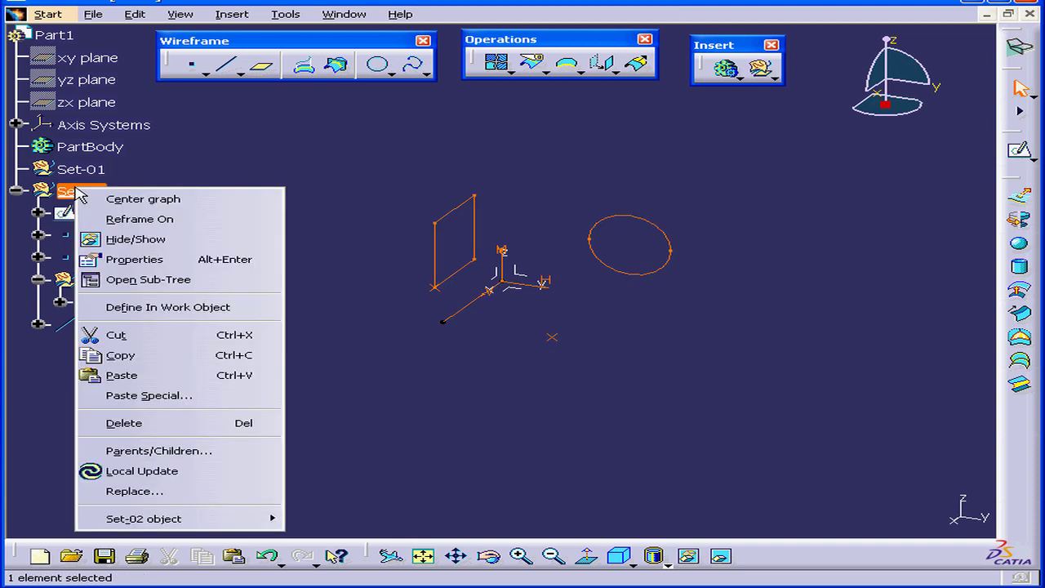
mouse_move(193, 521)
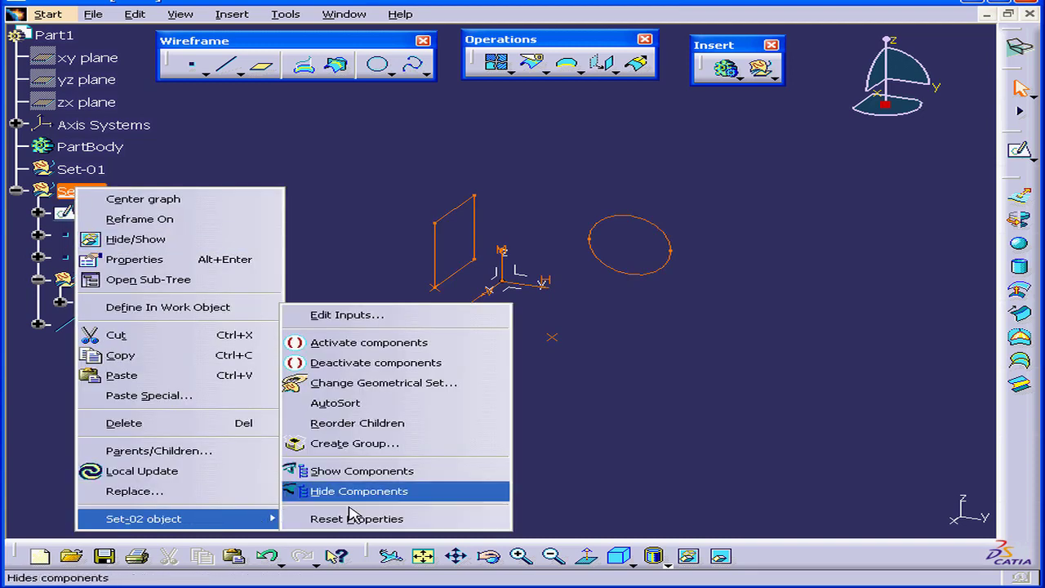
left_click(414, 408)
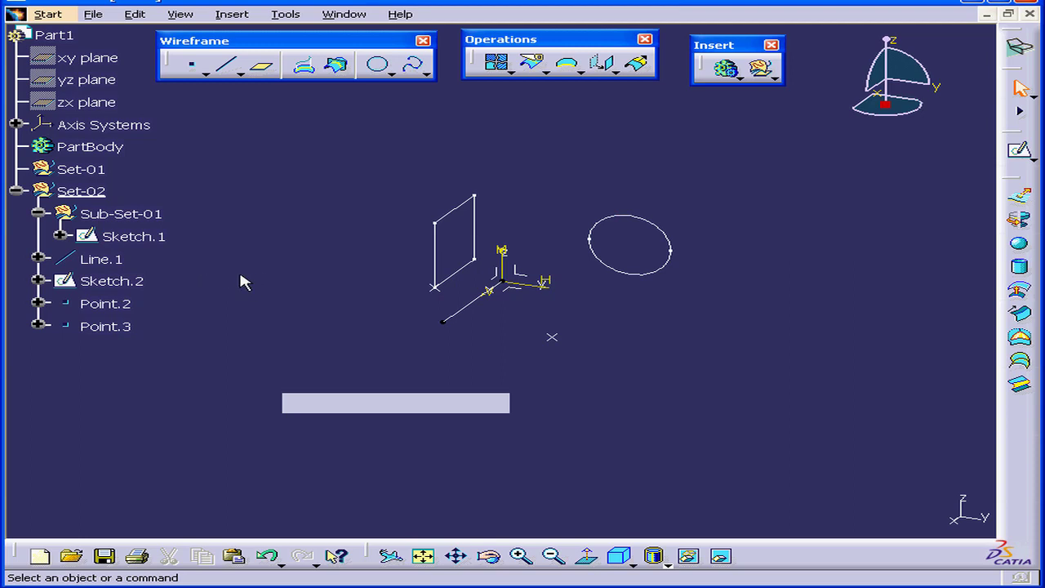
Reorder the children of Set-02 so that Line.1 comes last, below Point.3.
right_click(85, 189)
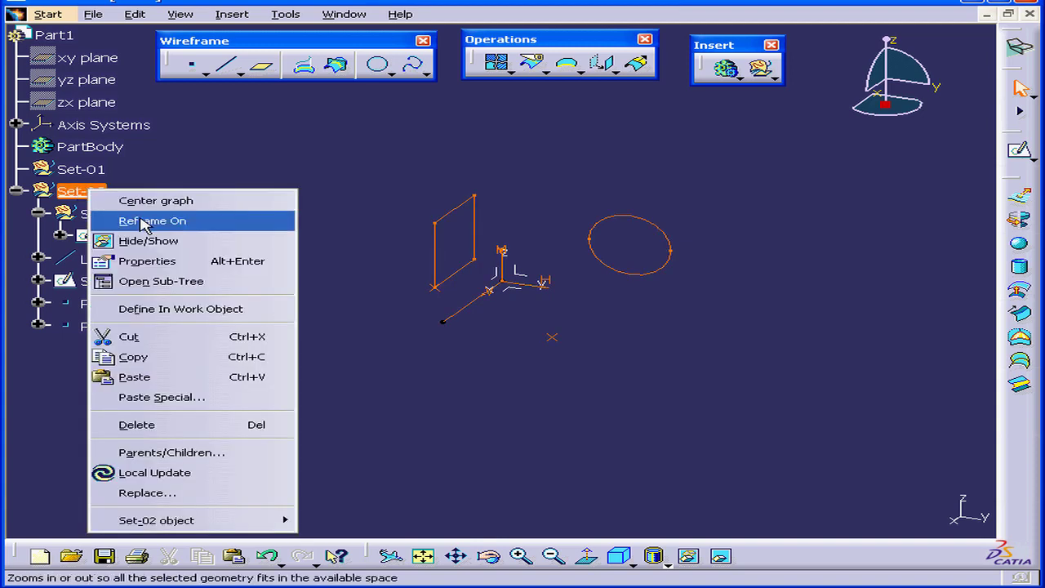
mouse_move(226, 522)
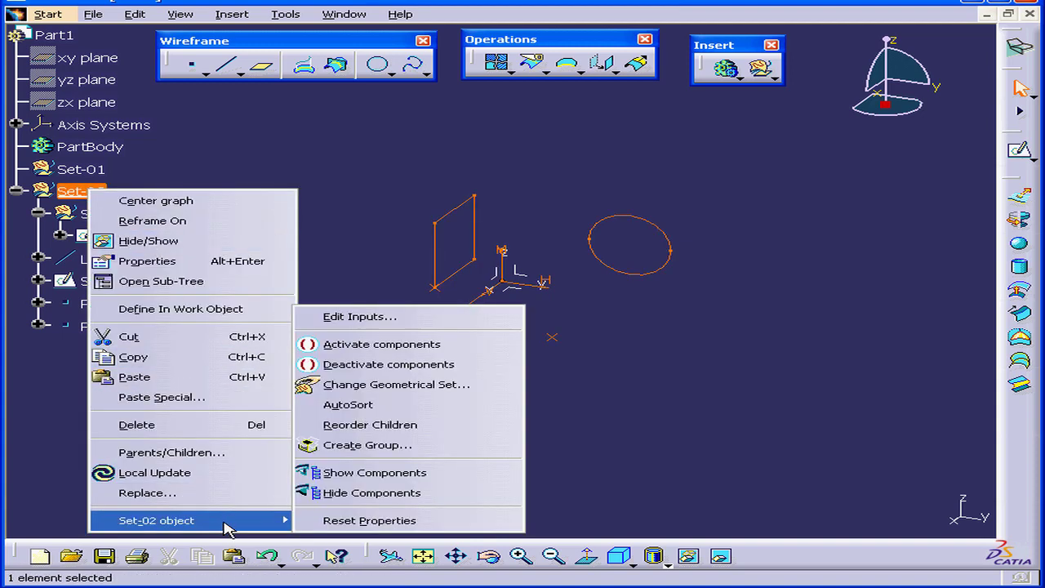
left_click(423, 431)
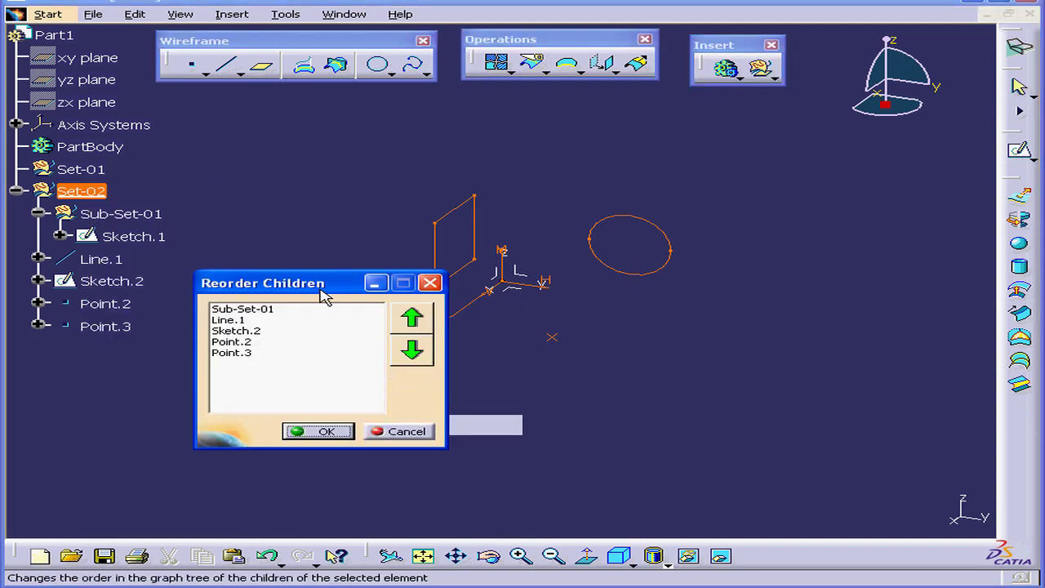
left_click(238, 320)
left_click(413, 353)
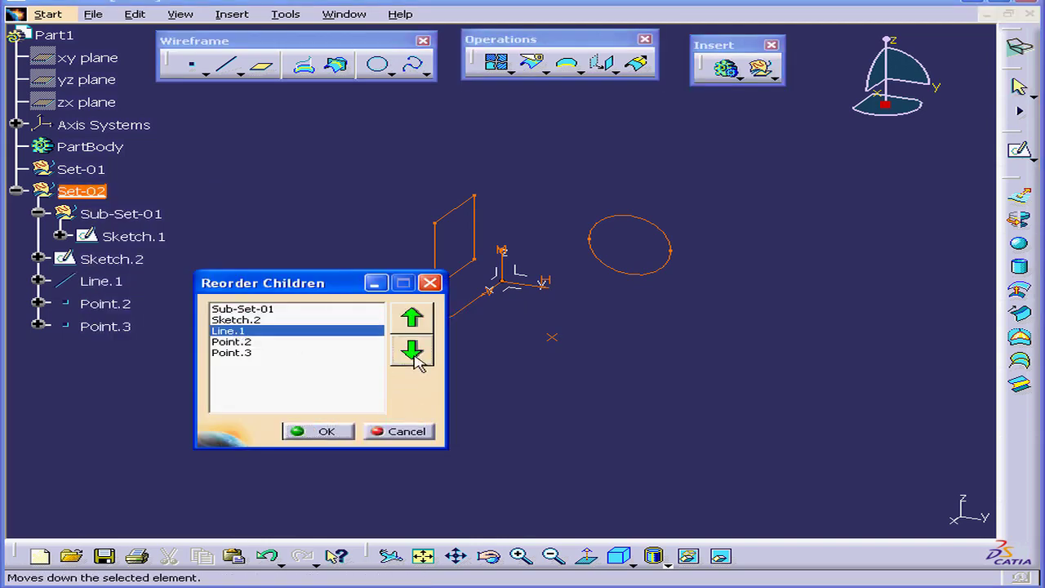
left_click(412, 351)
left_click(413, 351)
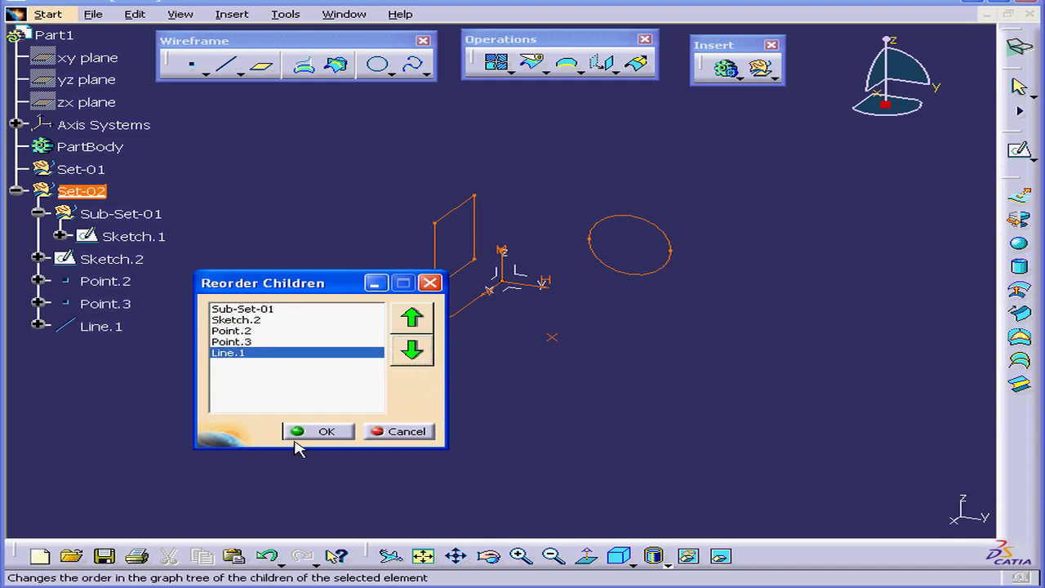
left_click(333, 431)
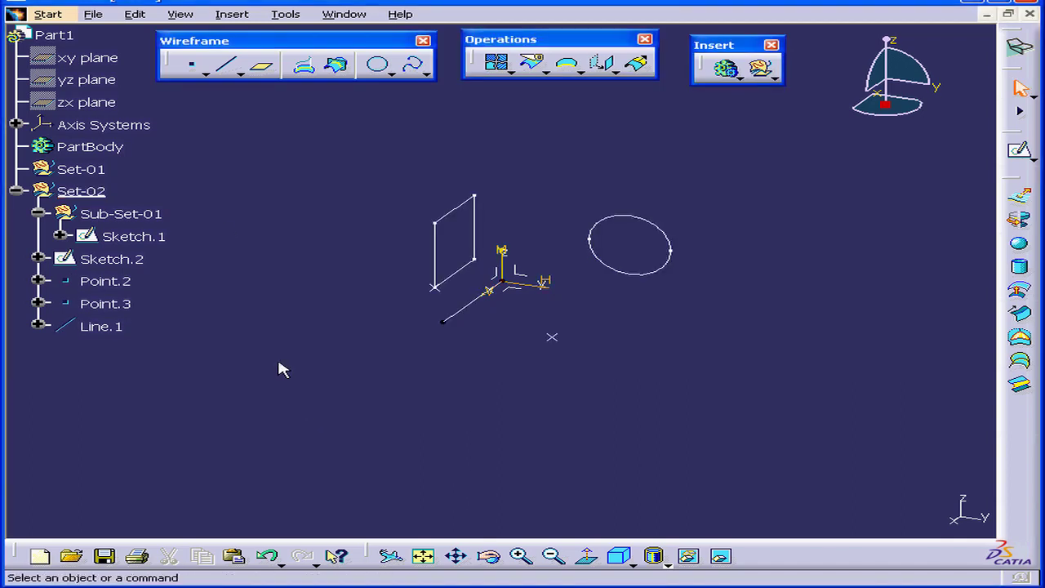
right_click(131, 221)
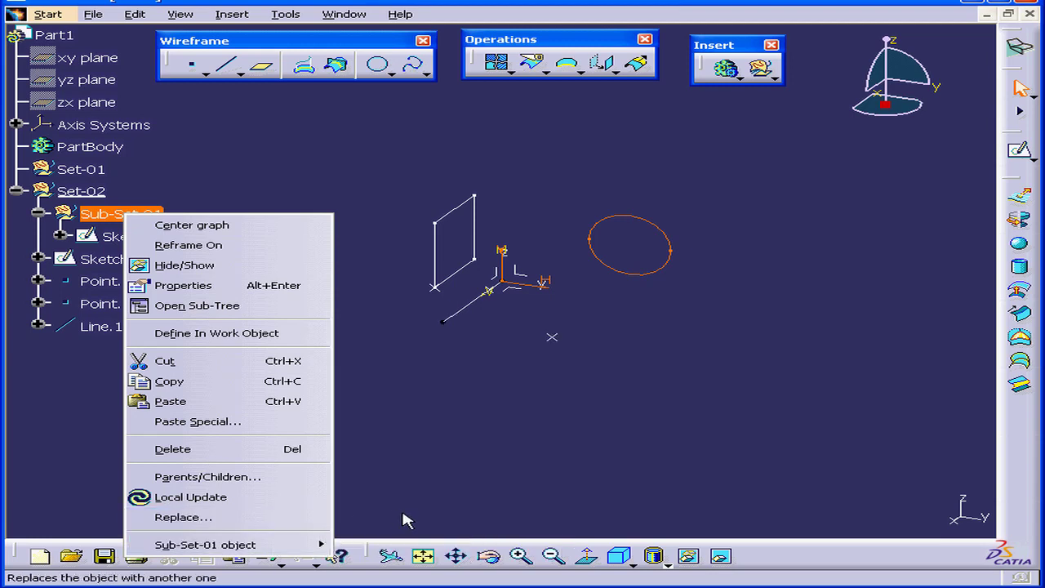
mouse_move(322, 546)
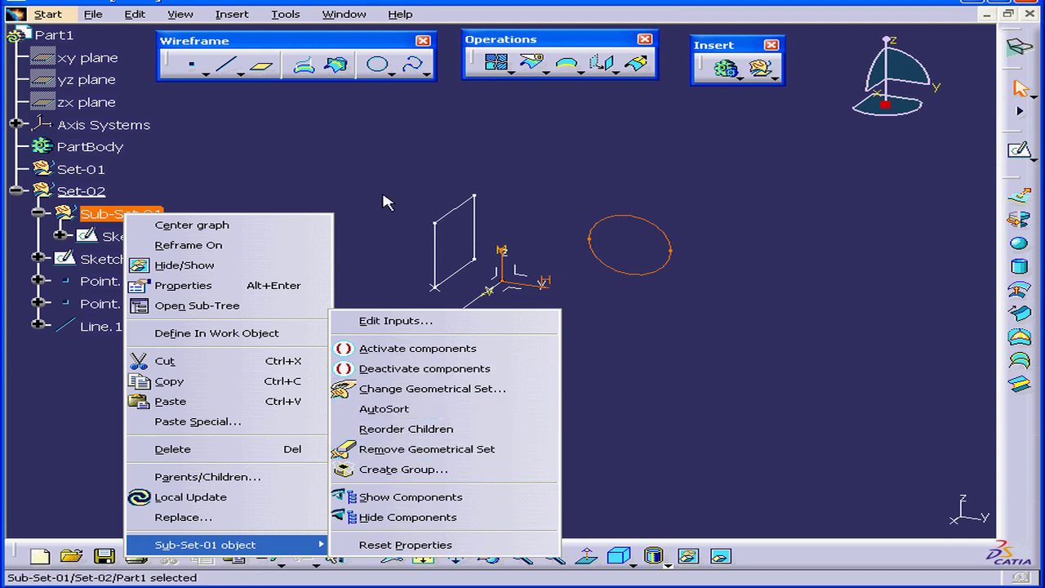
left_click(317, 162)
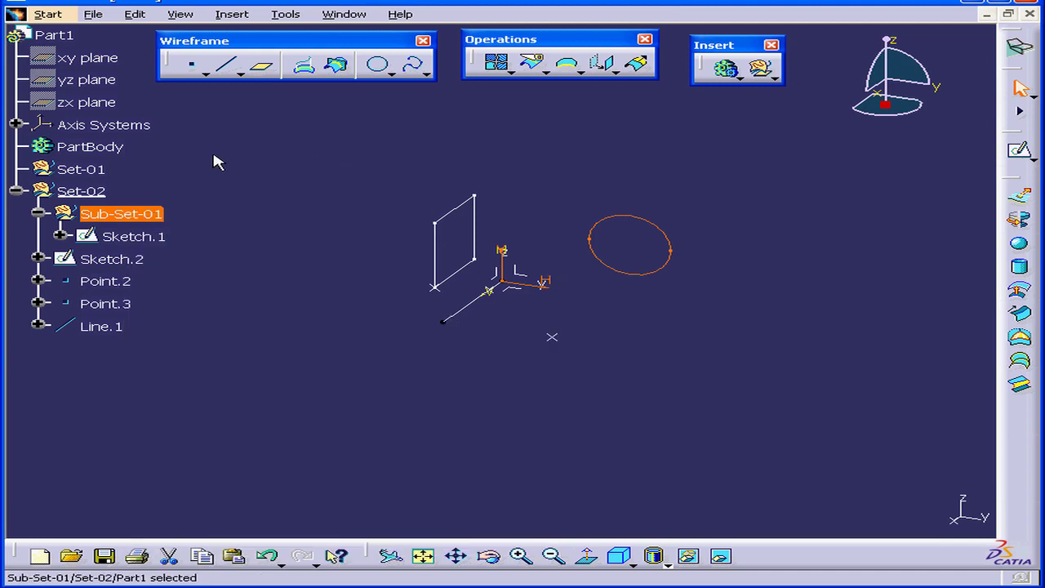
Create a group from Set-02 named Group-Set-02, with Sketch.2 and Line.1 as its inputs.
right_click(81, 194)
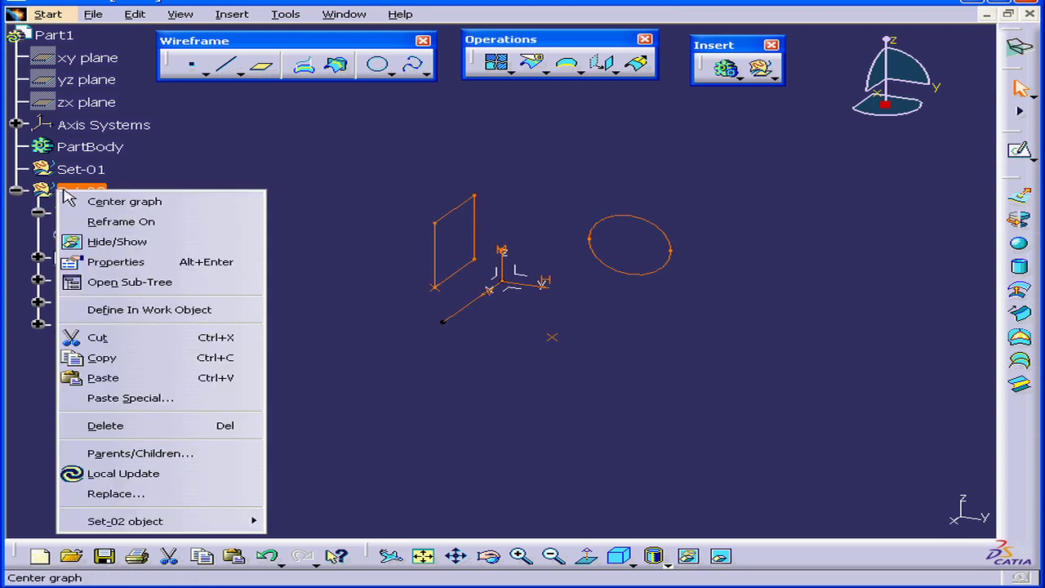
mouse_move(204, 527)
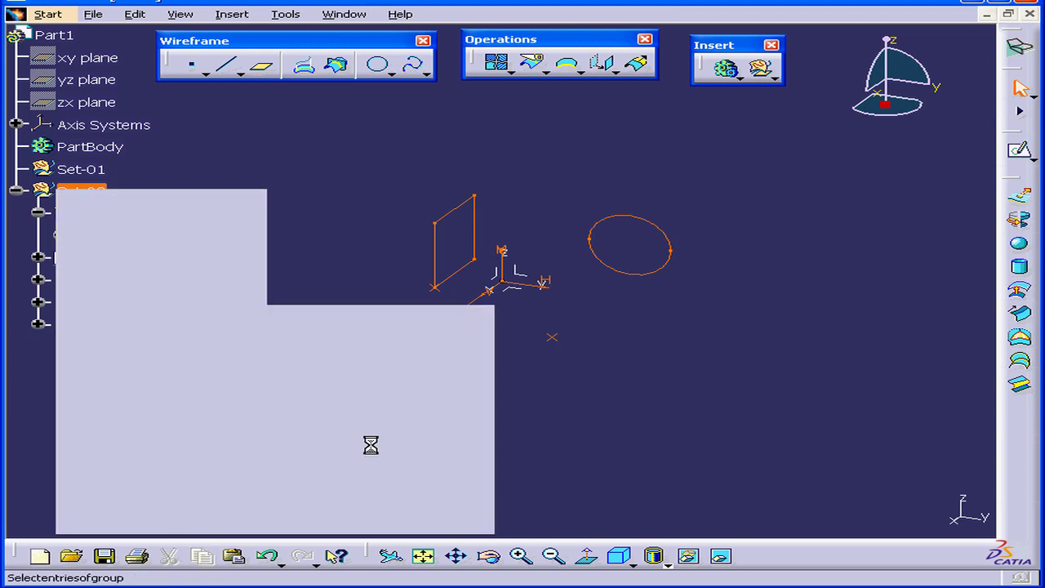
left_click(404, 447)
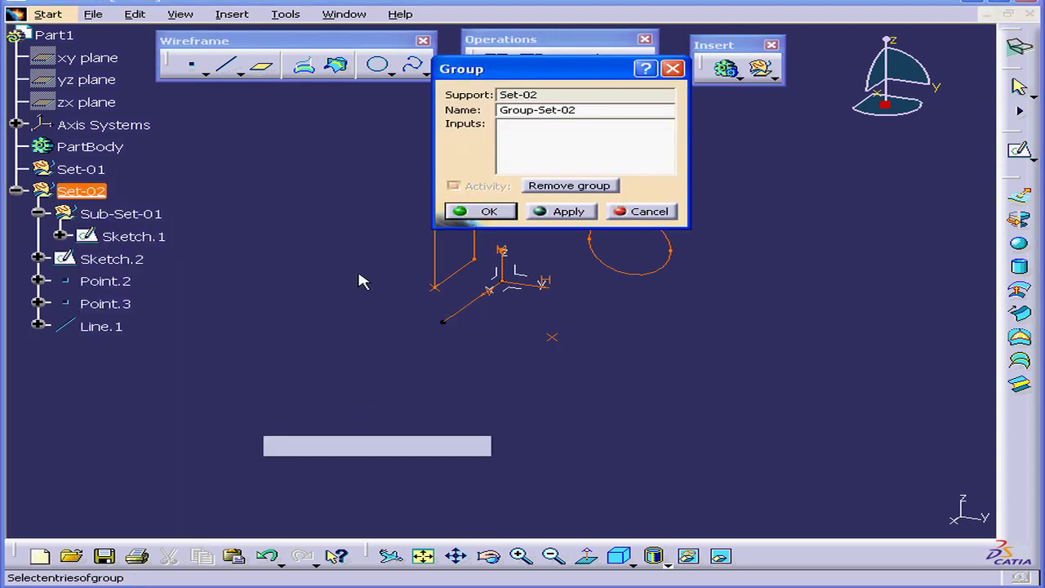
left_click(126, 260)
left_click(120, 336)
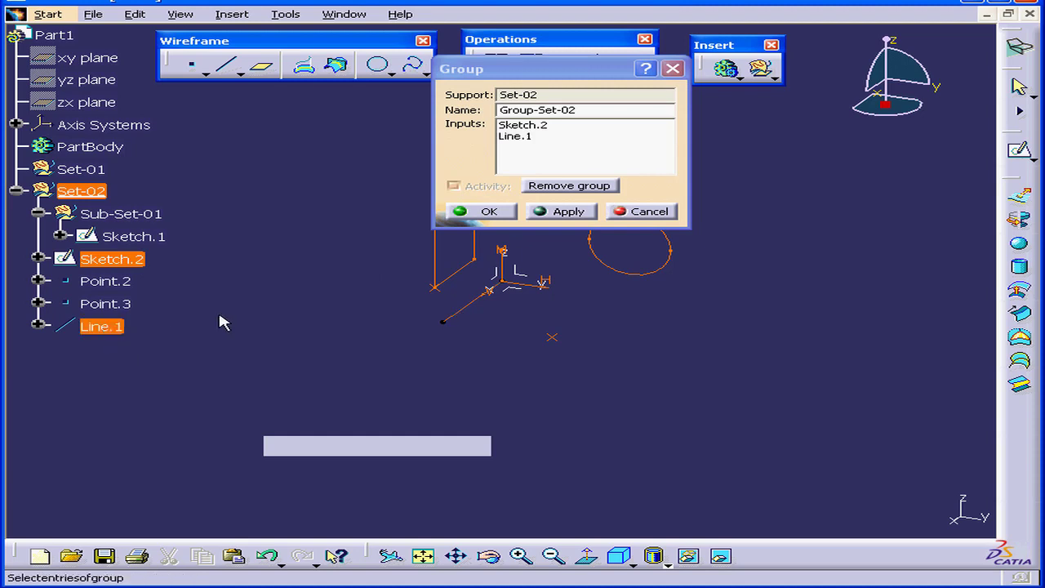
left_click(488, 210)
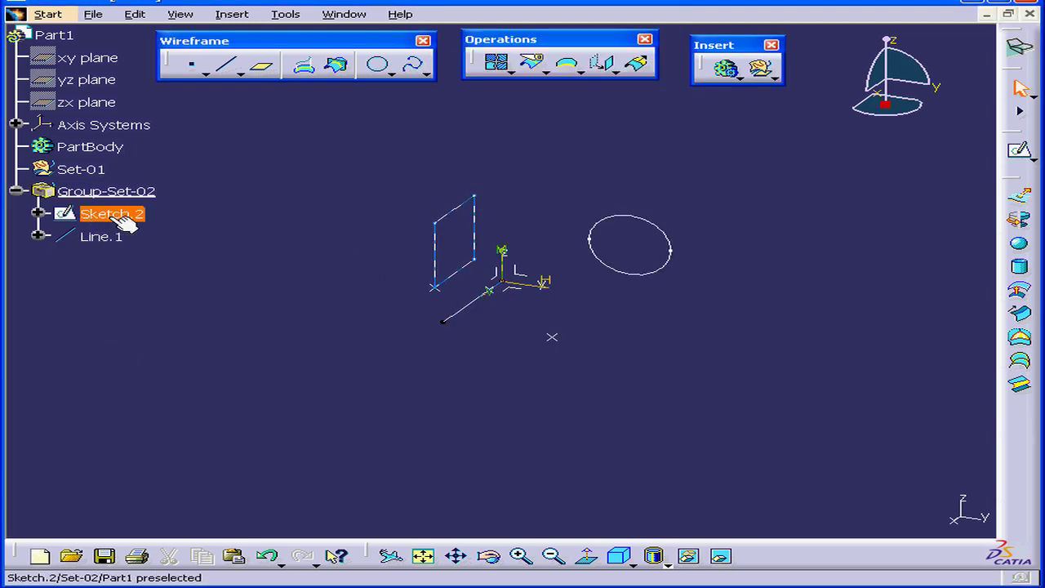
Expand Group-Set-02 to list all its components and remove the group from Set-02.
right_click(77, 196)
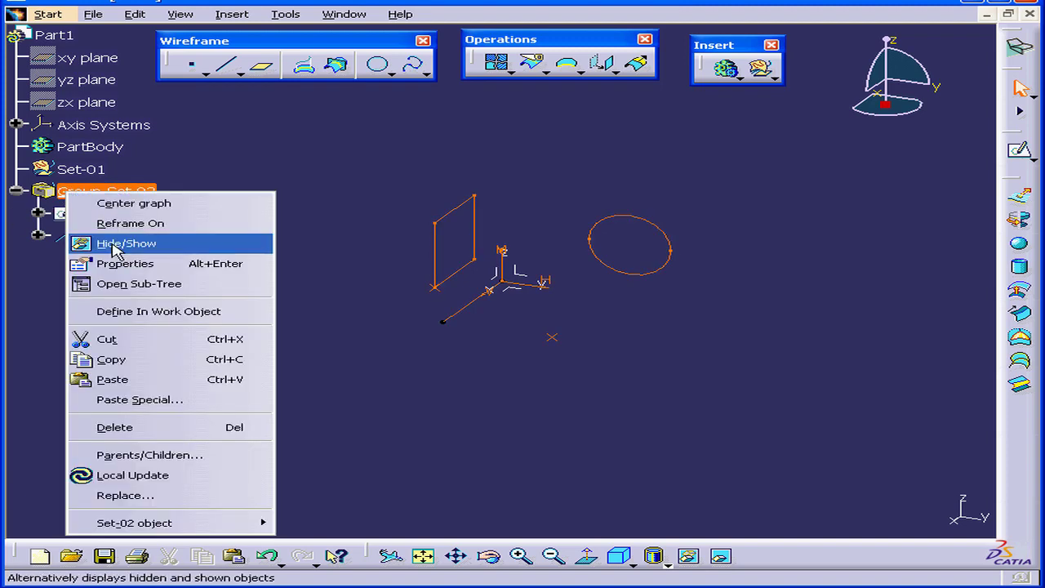
mouse_move(196, 528)
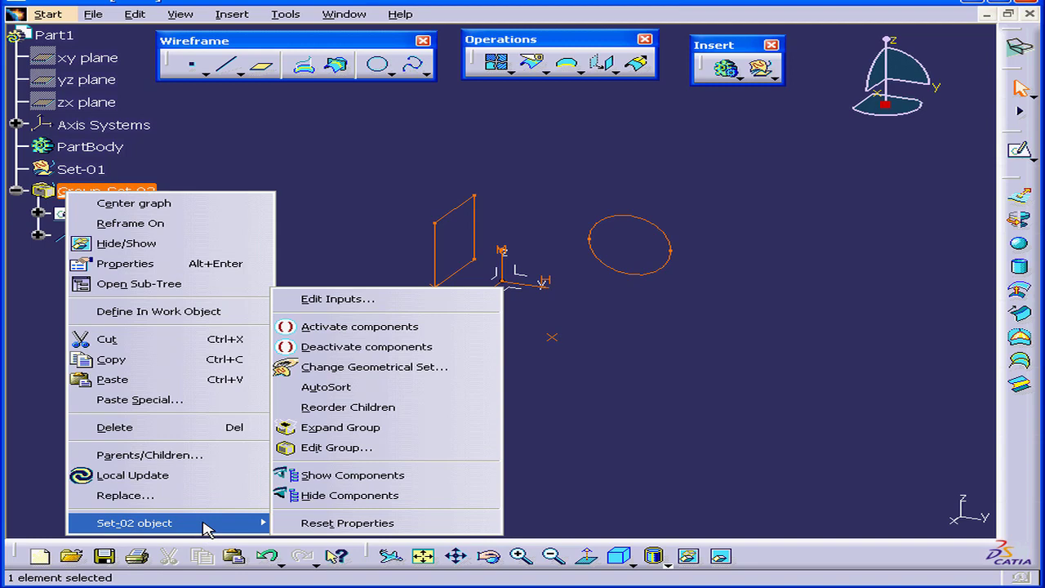
left_click(388, 429)
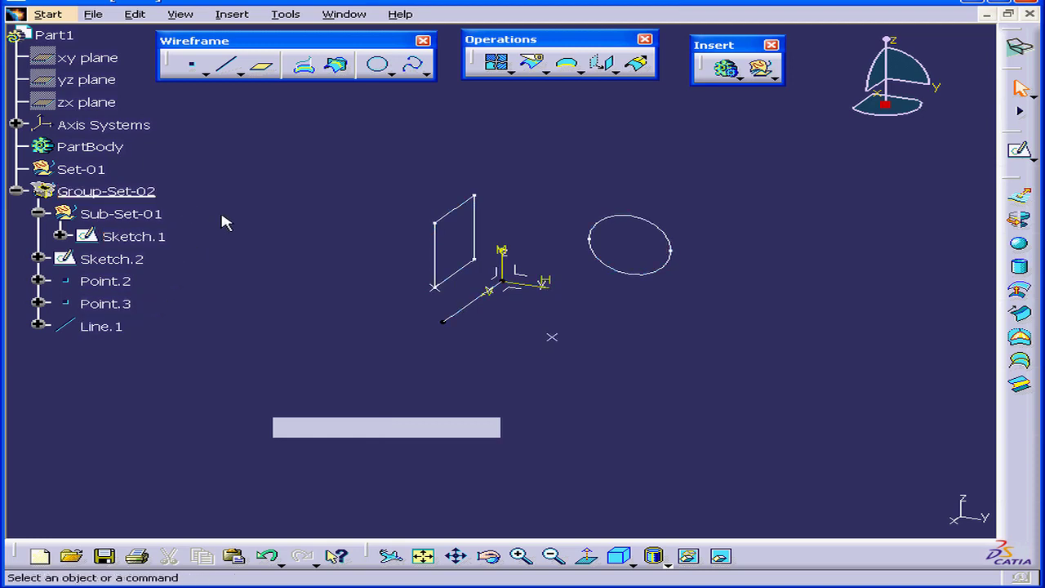
right_click(108, 191)
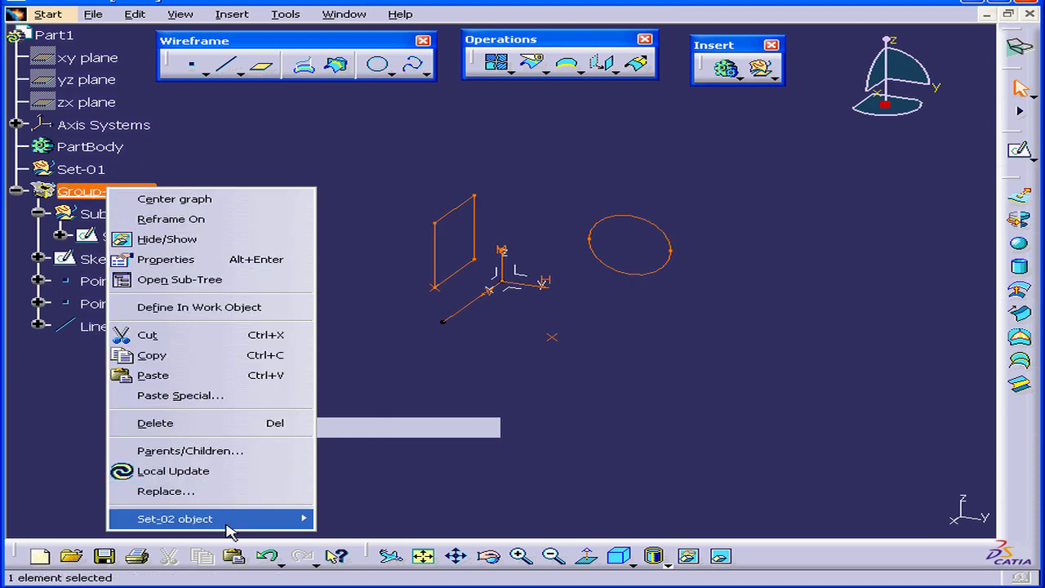
mouse_move(236, 522)
left_click(401, 447)
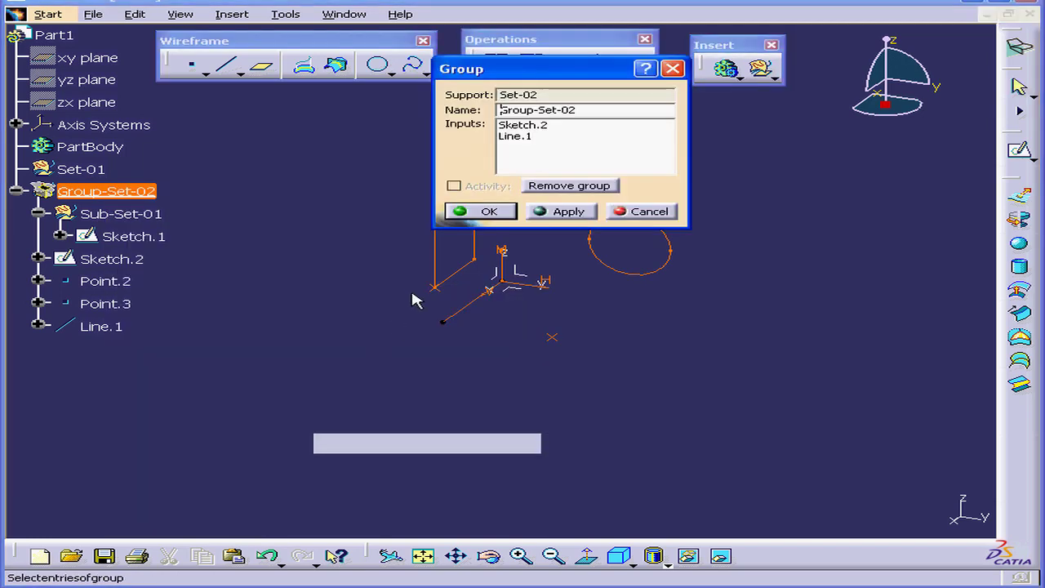
left_click(576, 186)
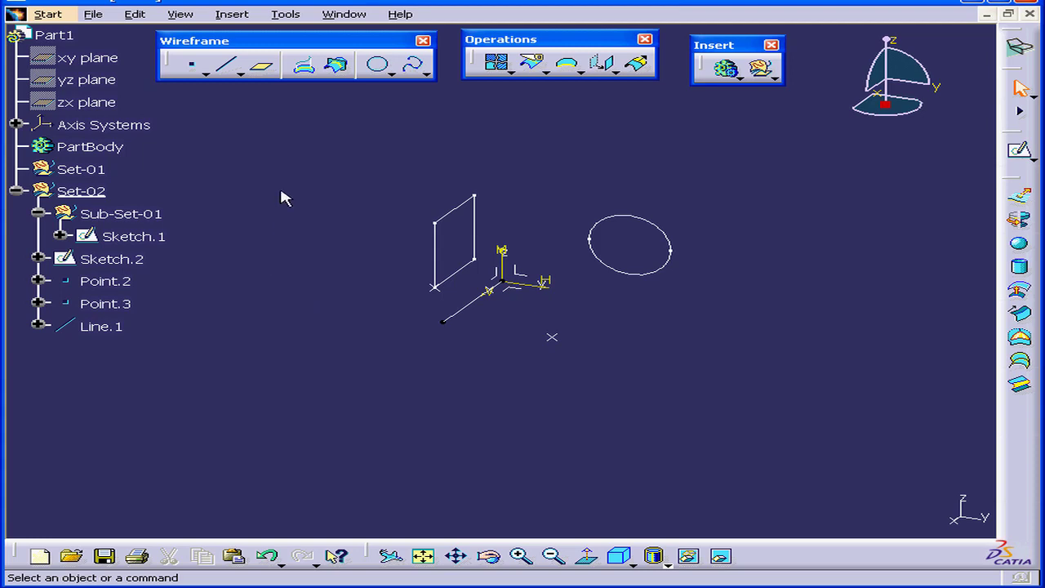
Examine the Part Infrastructure option that creates a geometrical set with each new part, discarding any changes.
left_click(279, 17)
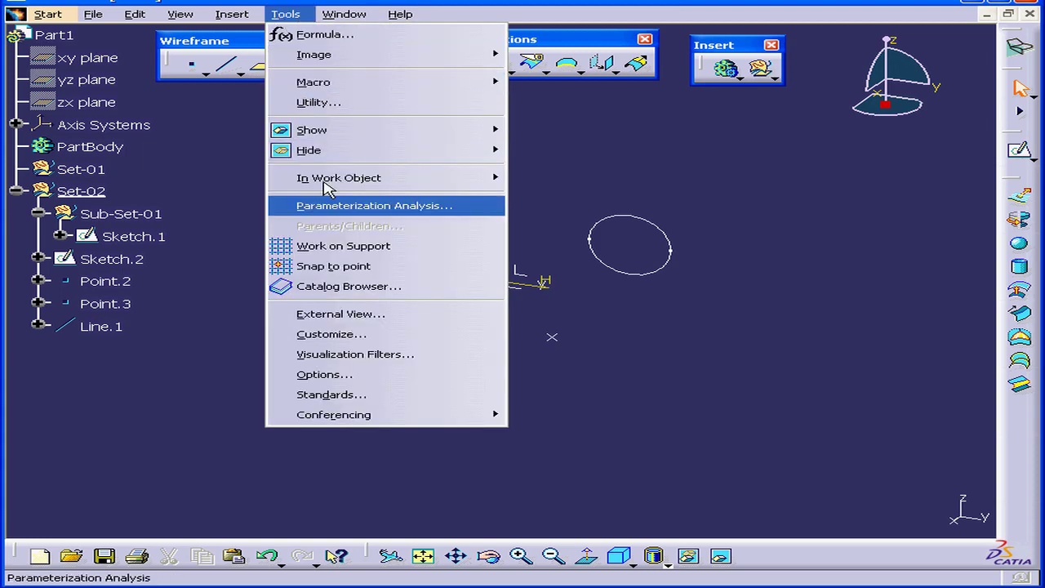
left_click(392, 374)
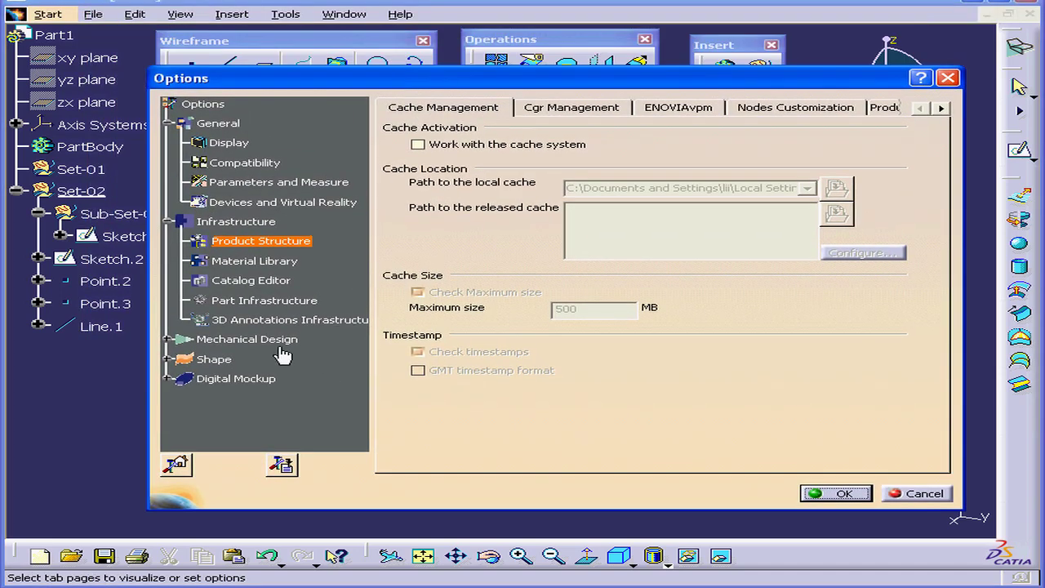
left_click(260, 301)
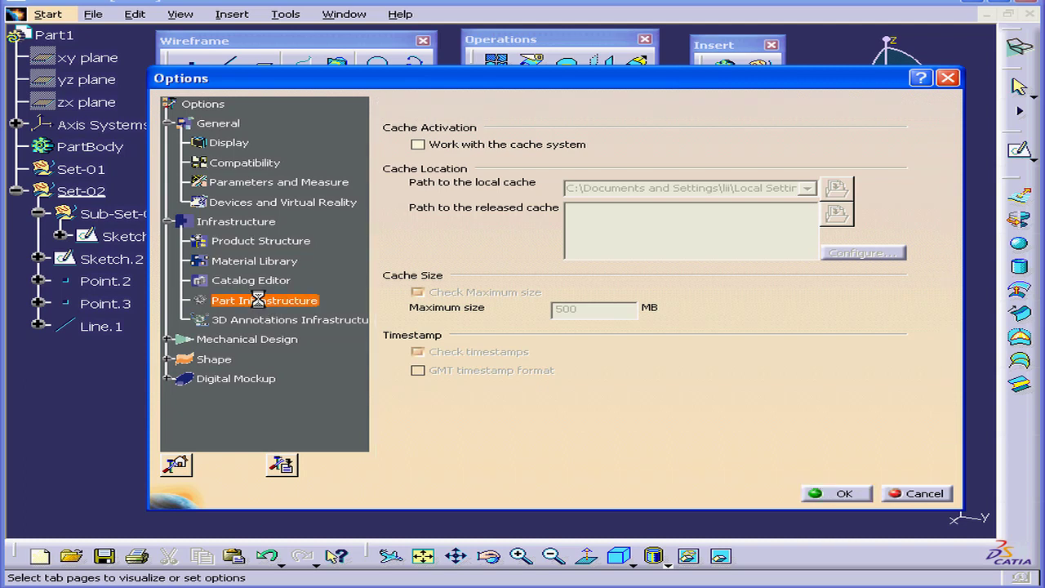
left_click(565, 107)
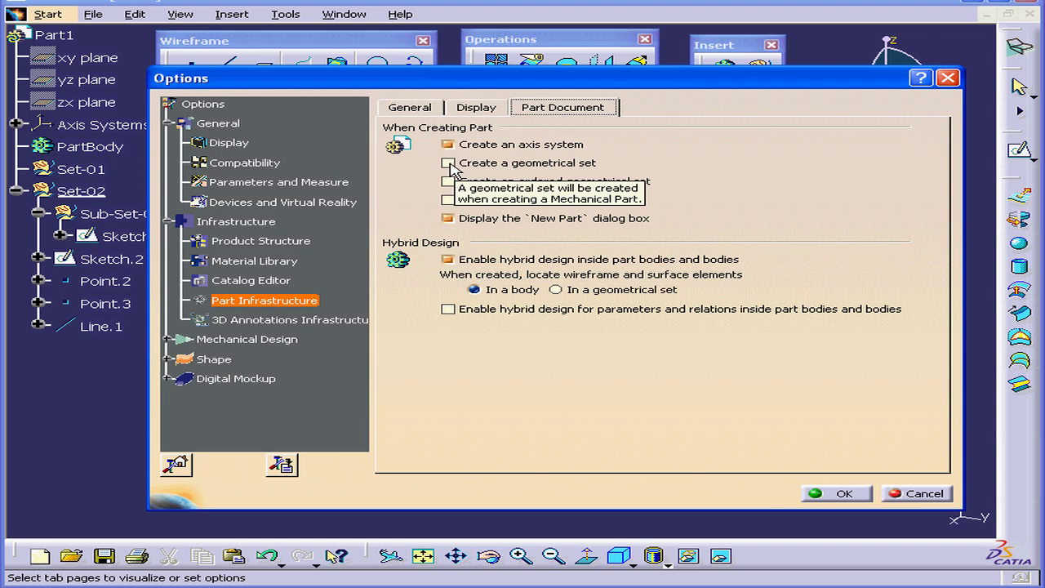
left_click(450, 164)
left_click(450, 164)
left_click(908, 494)
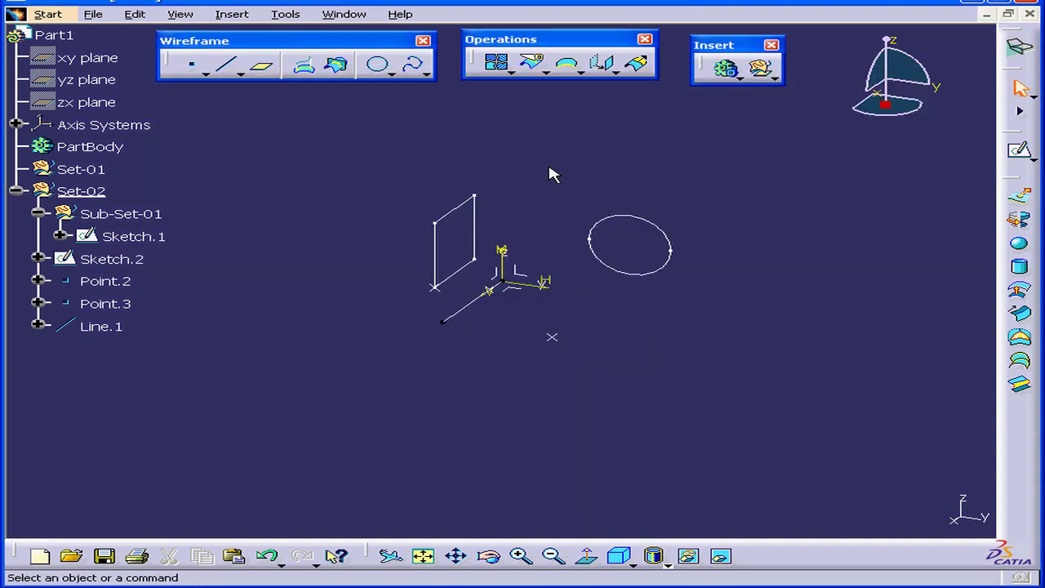
Create an extruded surface from Line.1 along the sketch's HDirection, stretching Limit 1 to about twice the preset 20 mm with Limit 2 at 0 mm.
left_click(1020, 196)
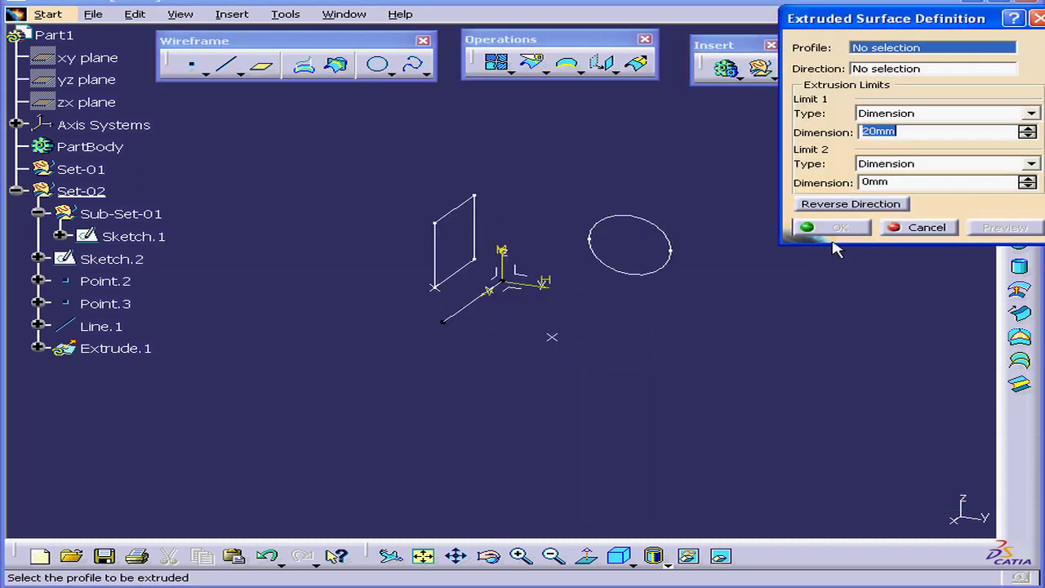
left_click_drag(947, 22, 845, 96)
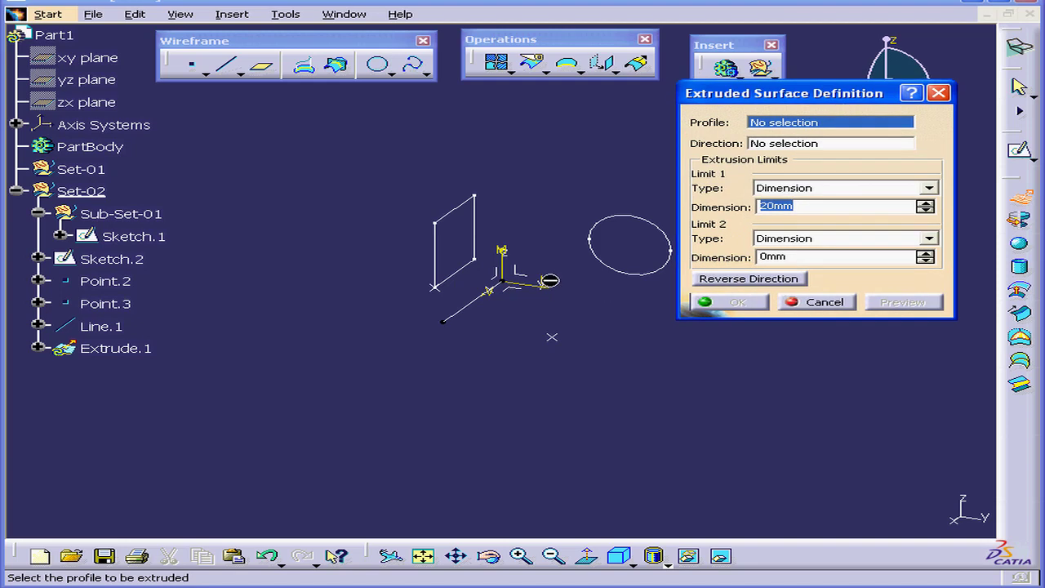
left_click(474, 300)
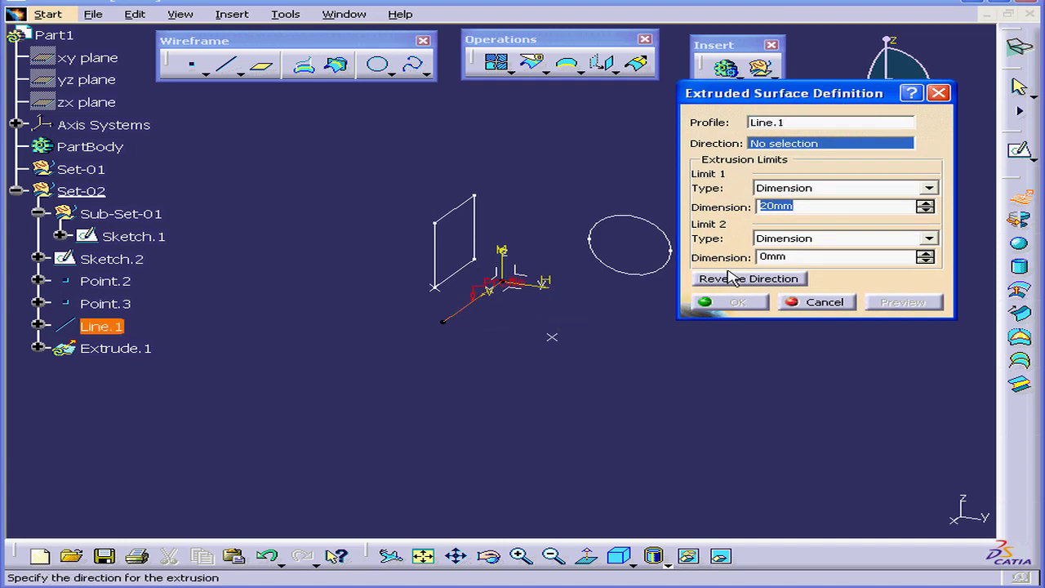
left_click(540, 292)
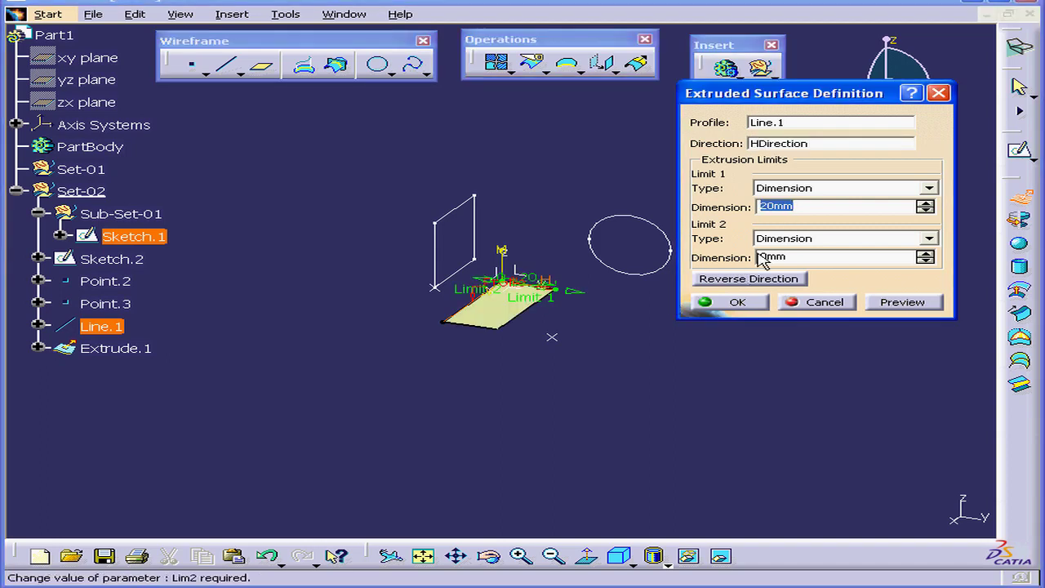
left_click_drag(575, 304, 625, 299)
left_click(732, 303)
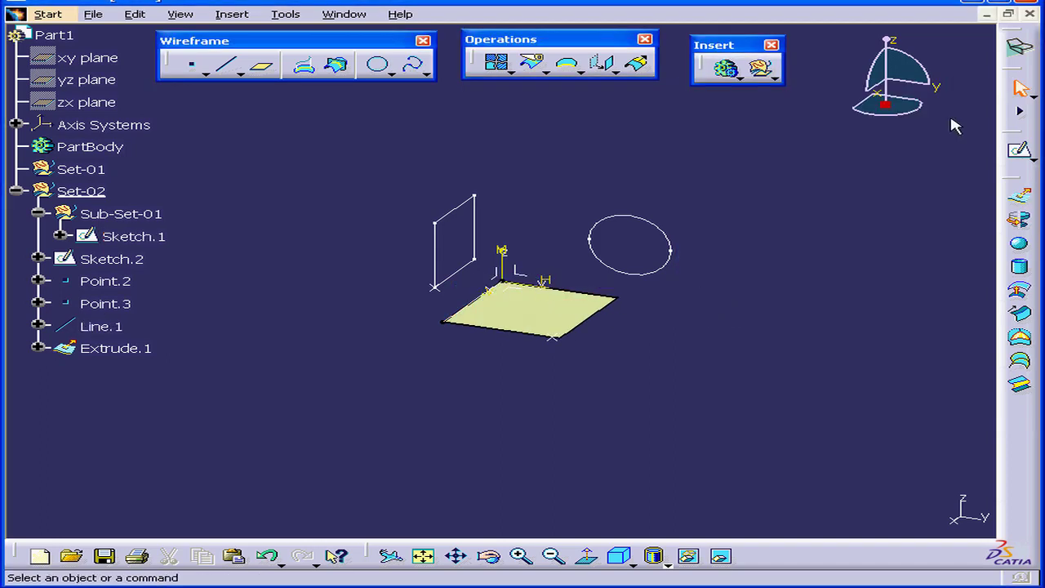
Switch to the Part Design workbench and thicken Extrude.1 into a solid with a 1 mm first offset and 0 mm second offset.
left_click(1020, 47)
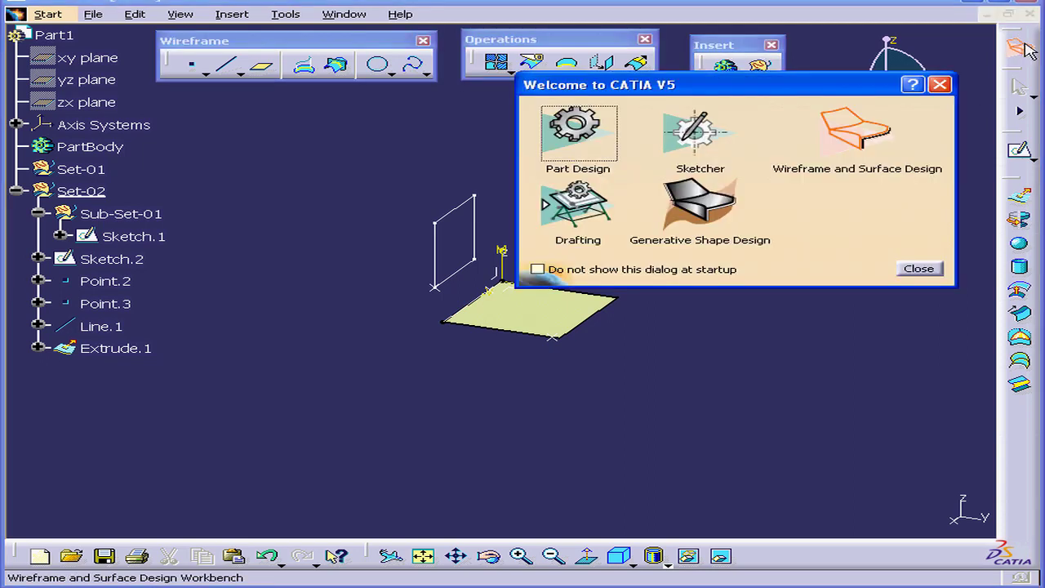
left_click(597, 136)
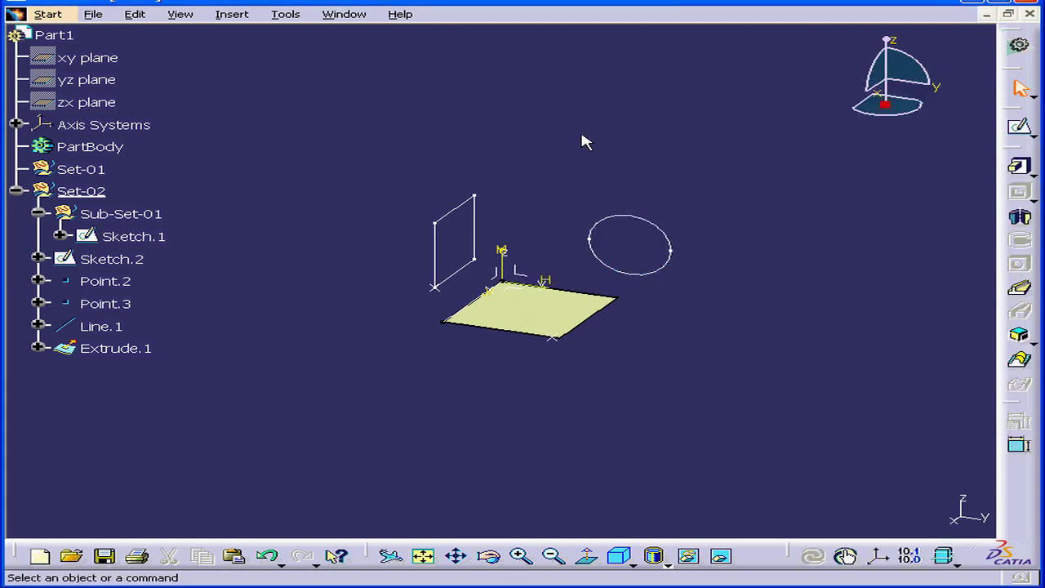
left_click_drag(443, 79, 437, 59)
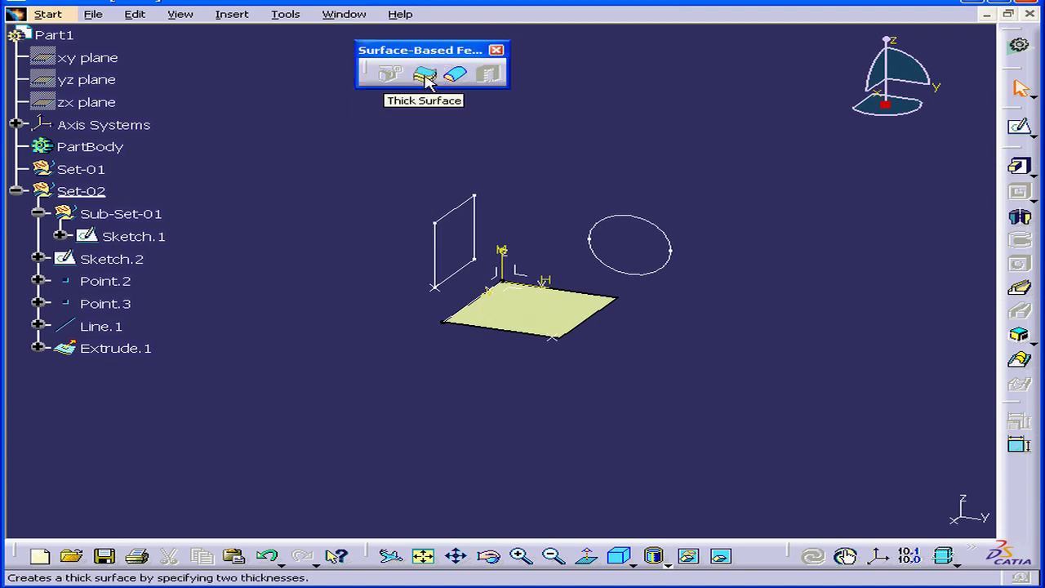
left_click(426, 75)
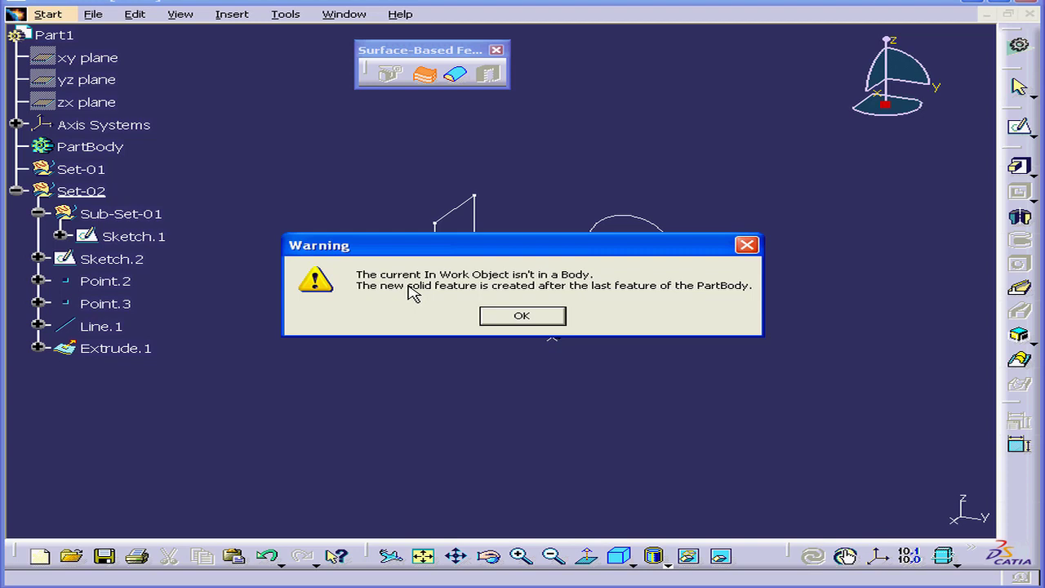
left_click(539, 317)
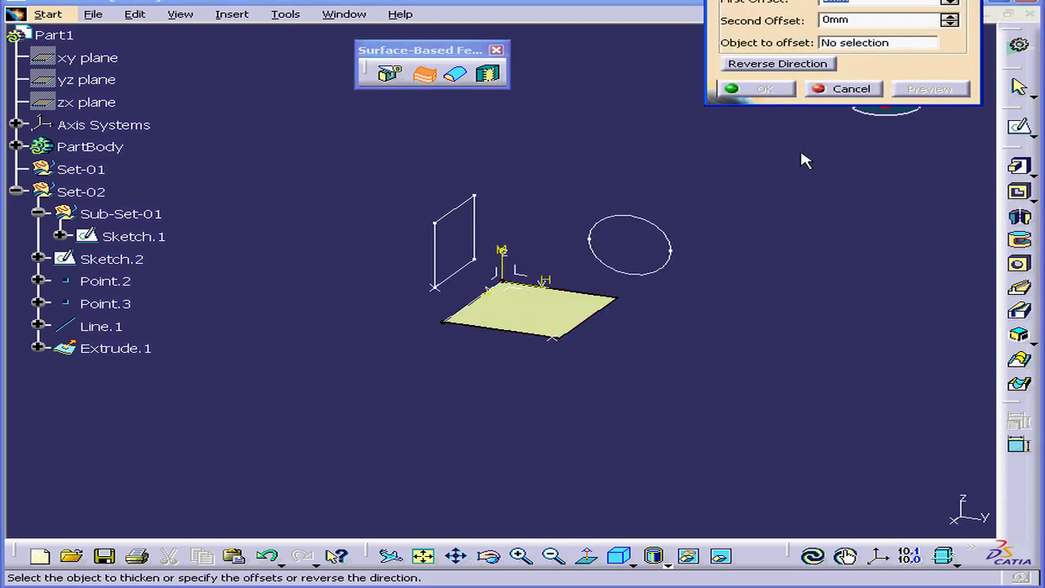
left_click(801, 133)
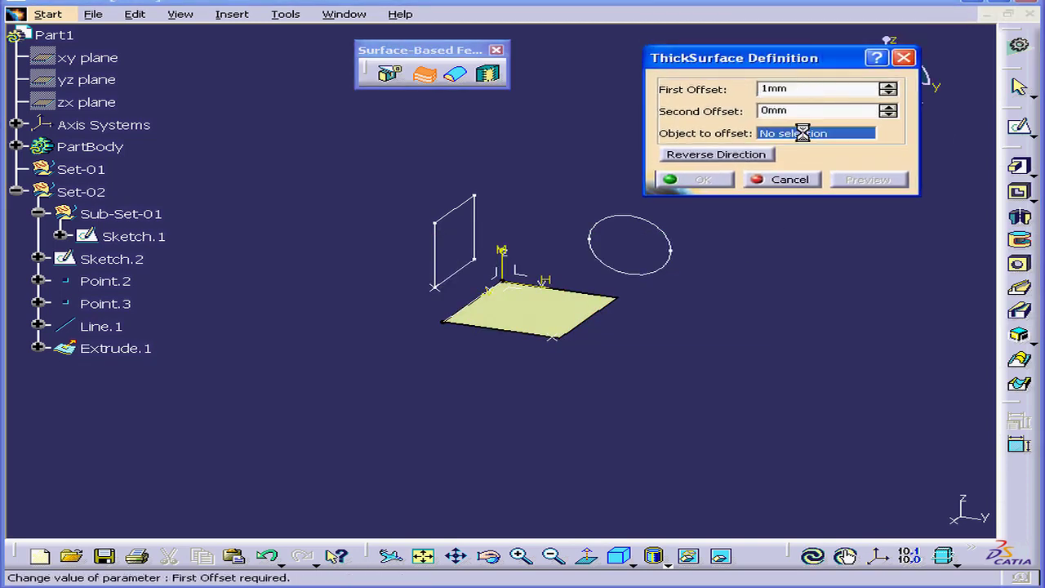
left_click(555, 307)
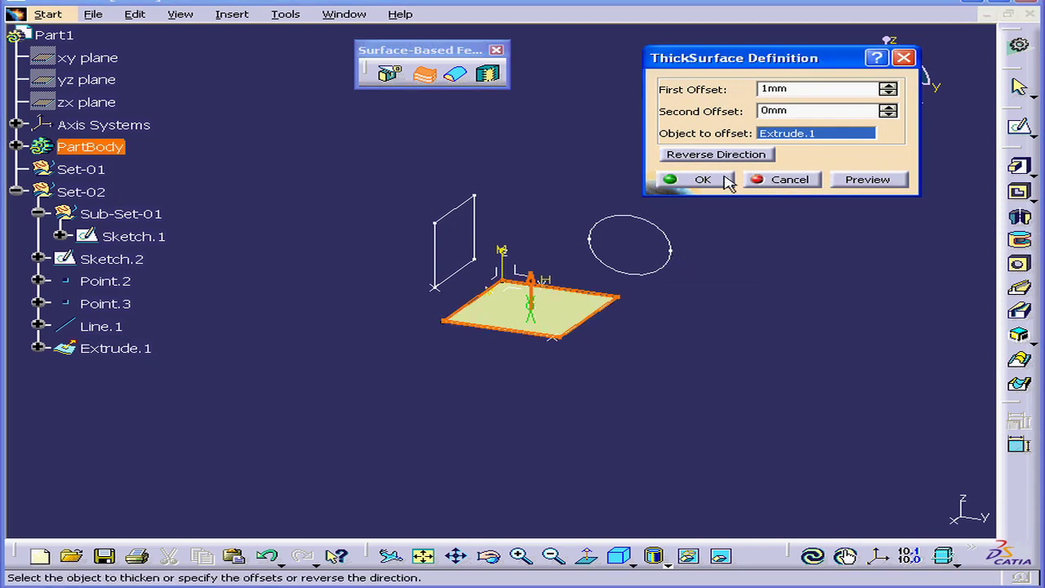
left_click(723, 181)
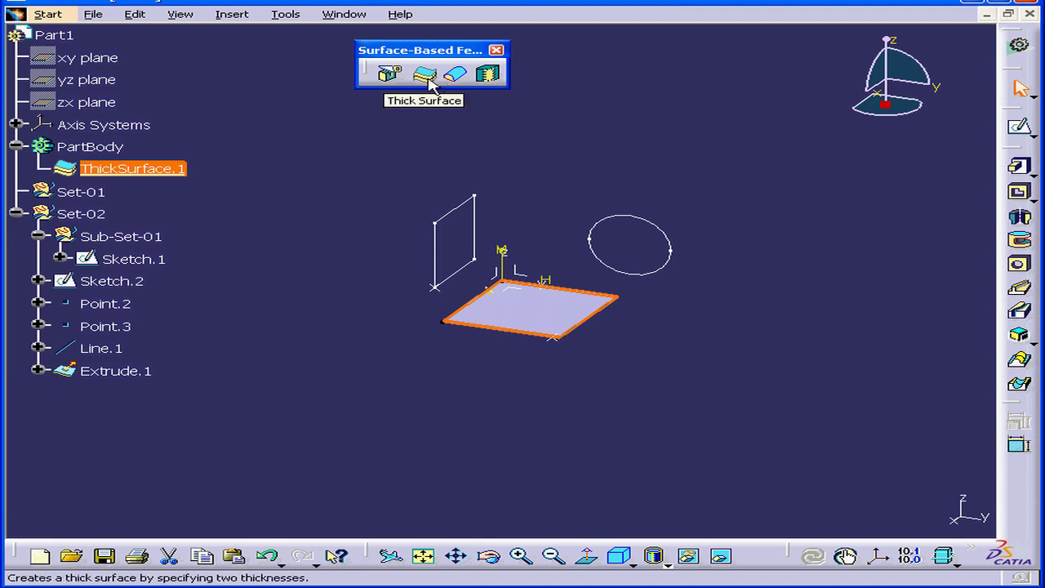
Insert a new empty body into the part.
right_click(116, 147)
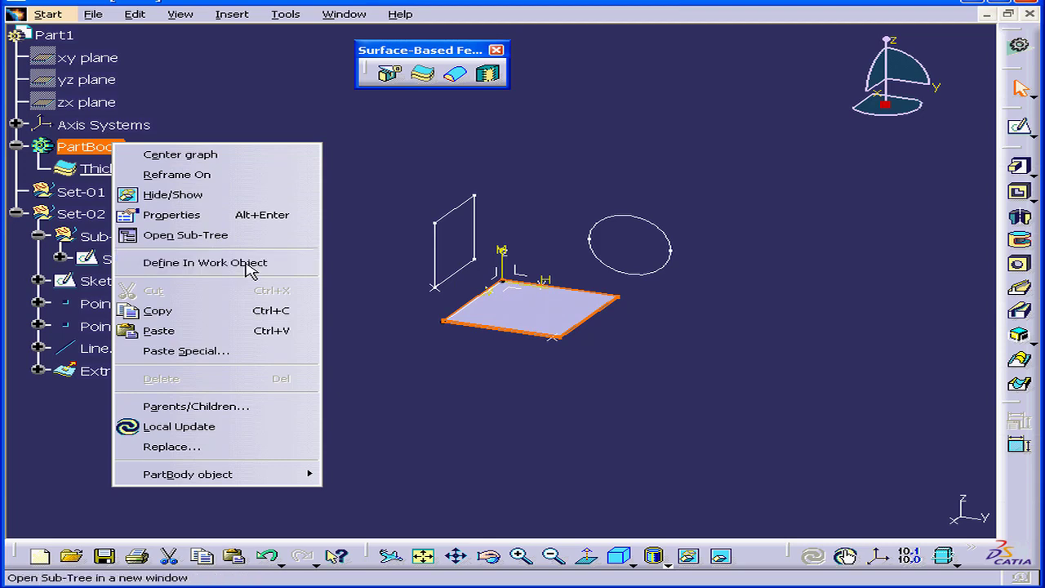
key("Escape")
left_click(230, 15)
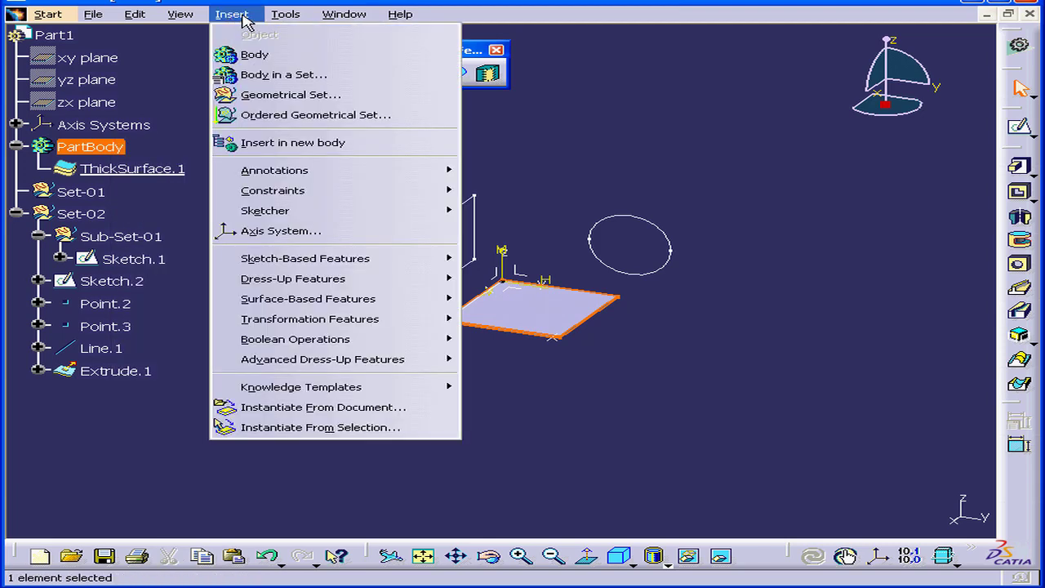
left_click(302, 55)
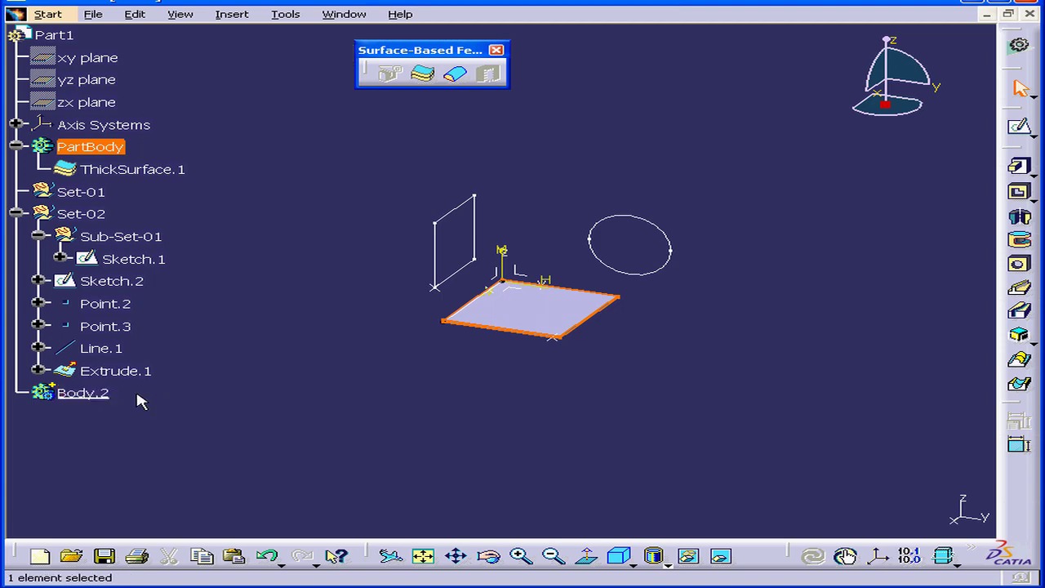
Pad Sketch.2 by 20 mm in Body.2 and expand that body in the tree to select the pad.
left_click(478, 270)
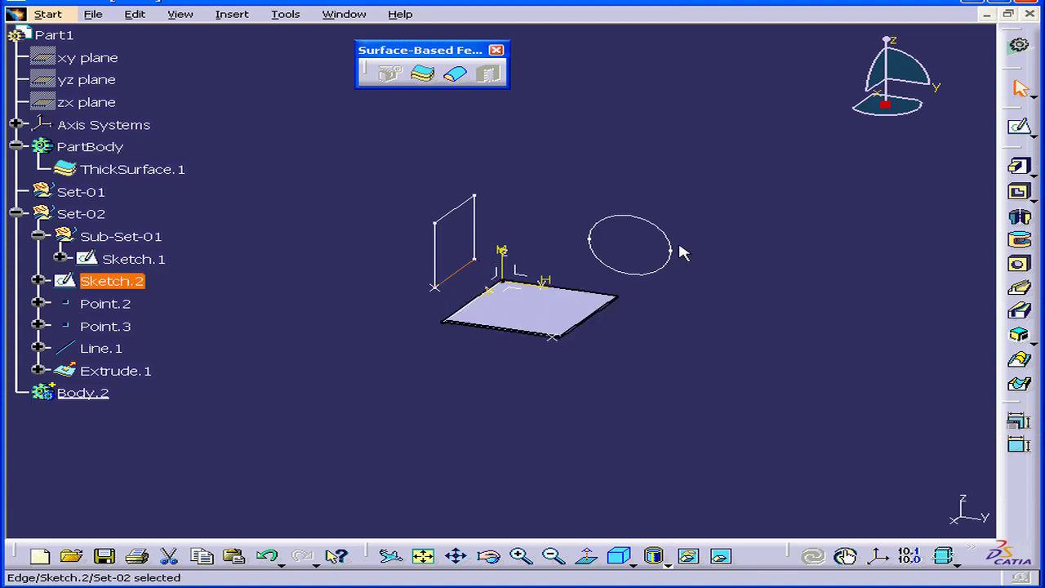
left_click(1019, 166)
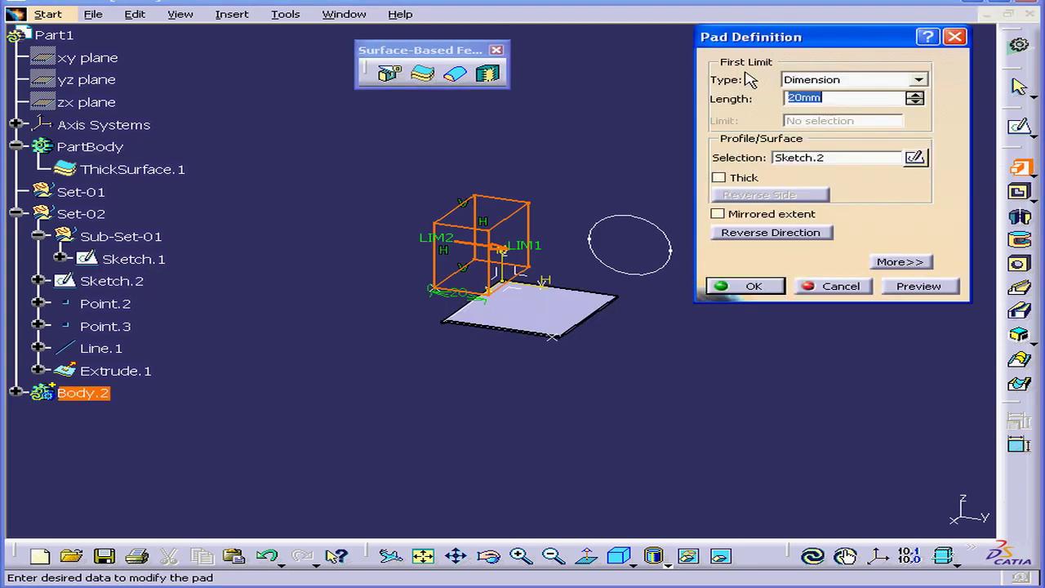
left_click_drag(801, 39, 788, 50)
left_click(741, 298)
left_click(16, 393)
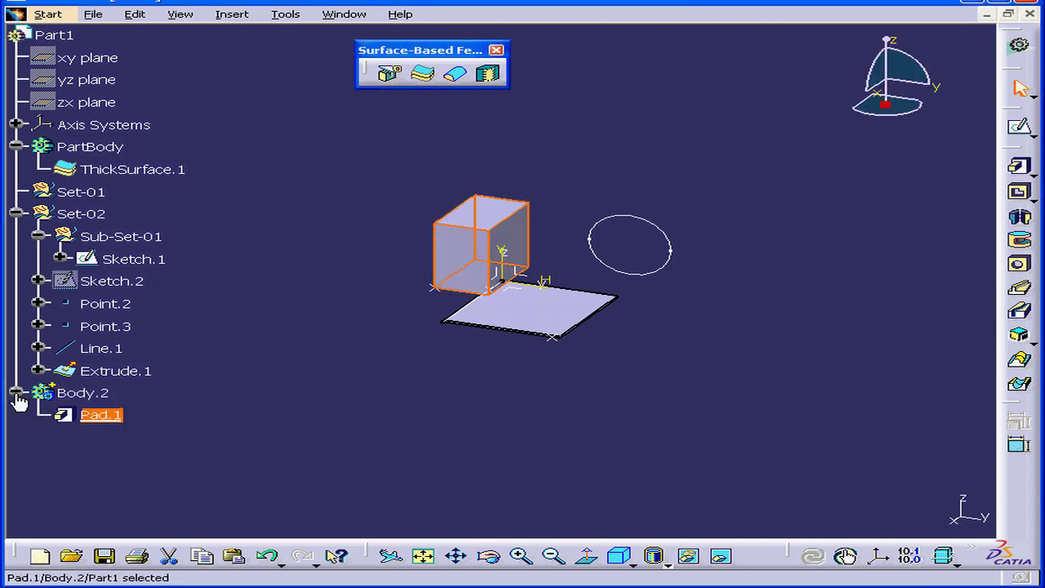
left_click(110, 417)
Switch to the Wireframe and Surface Design workbench and define Set-02 as the in-work object.
left_click(1018, 49)
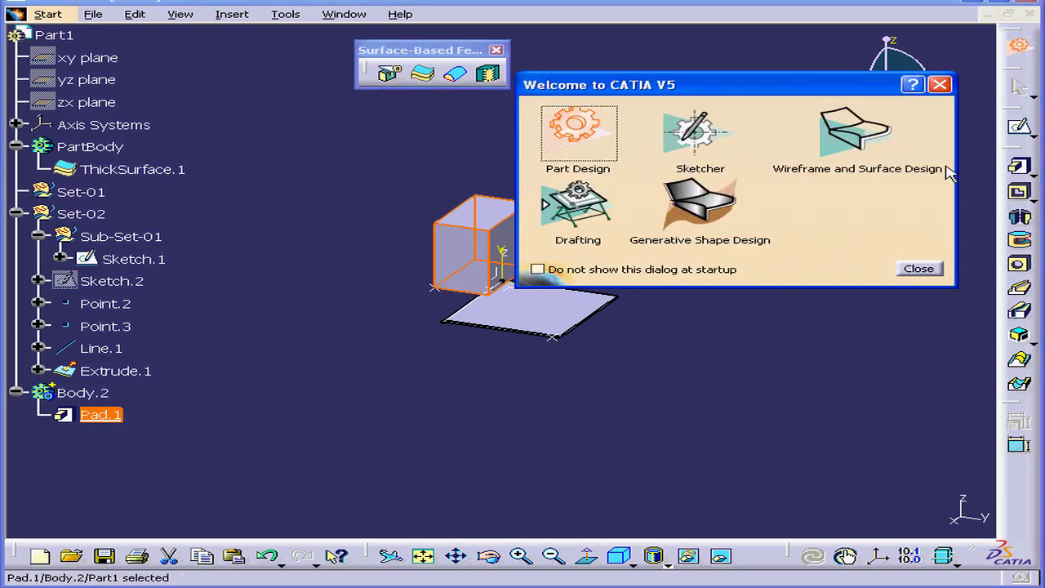
left_click(849, 135)
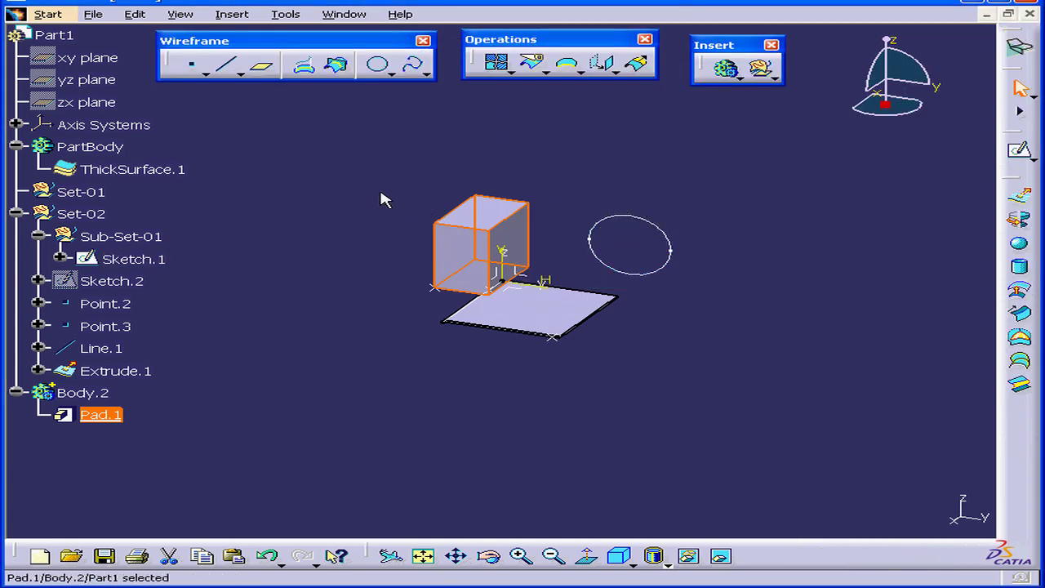
right_click(71, 215)
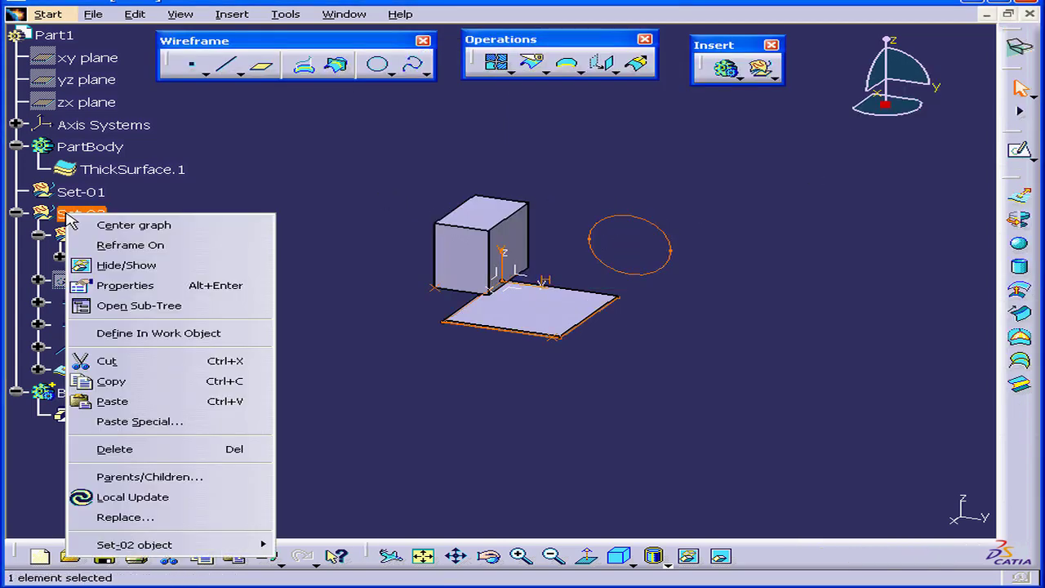
left_click(187, 338)
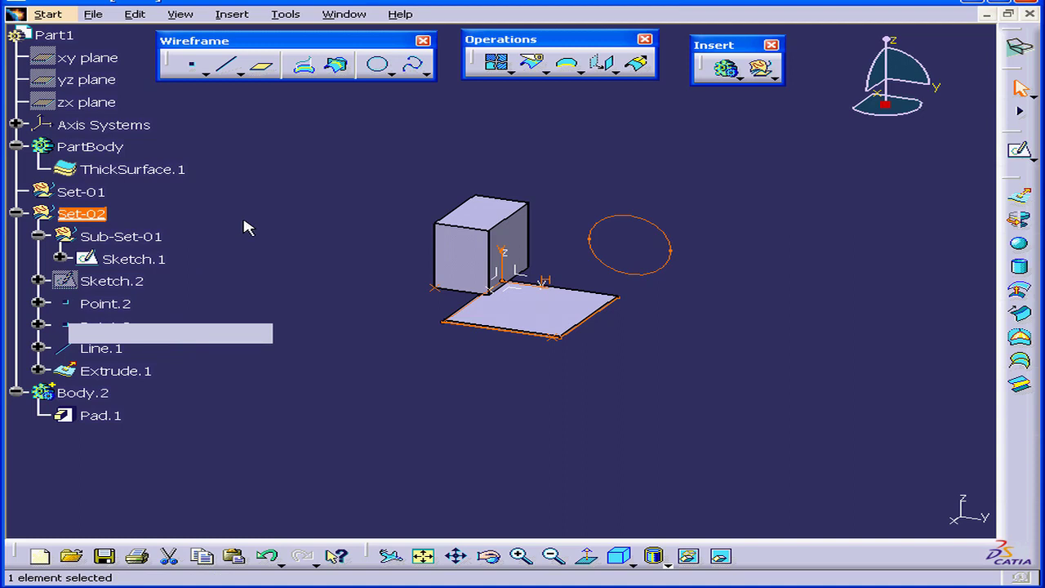